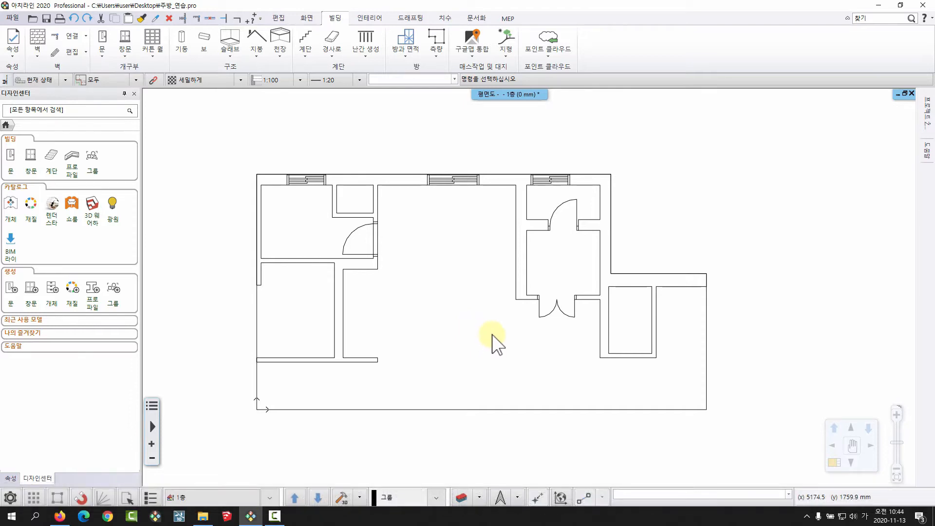
# - Select individual wall lines of the imported floor plan to inspect them as separate elements, and clear the selection
pyautogui.click(333, 292)
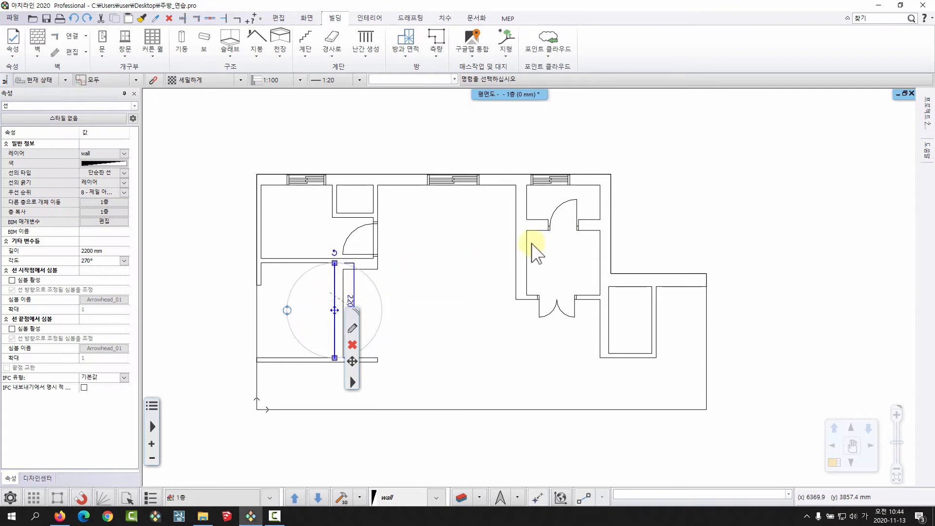
pyautogui.click(516, 202)
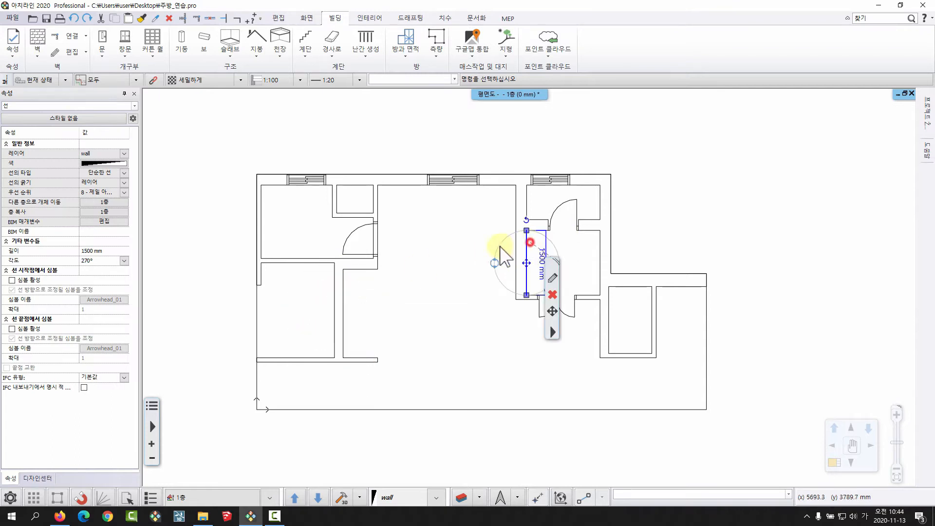
pyautogui.click(444, 334)
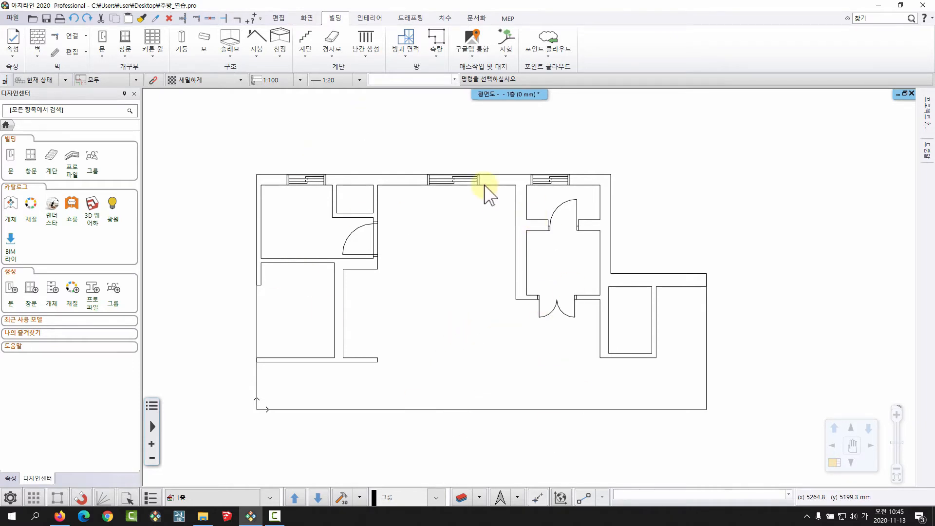
# - Create a local 2D group from the whole floor plan drawing, and check that it selects as one object
pyautogui.click(411, 18)
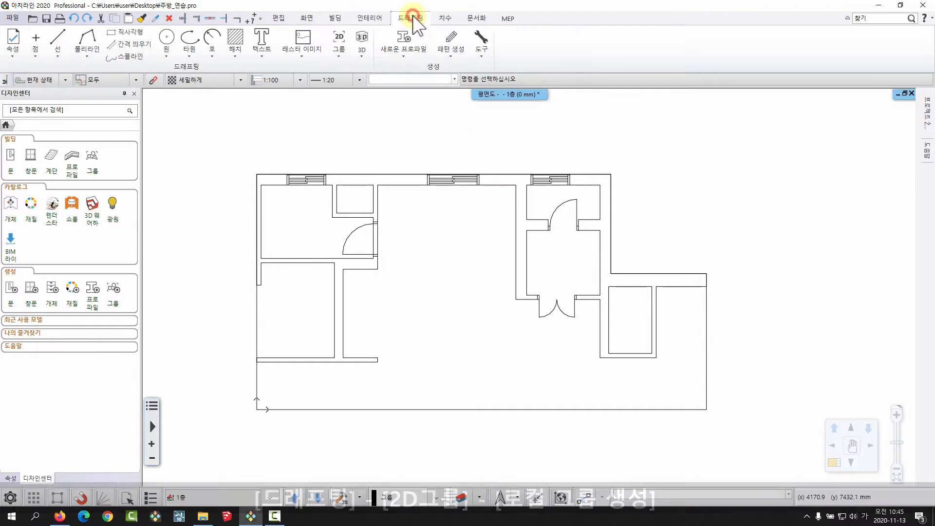
pyautogui.click(337, 55)
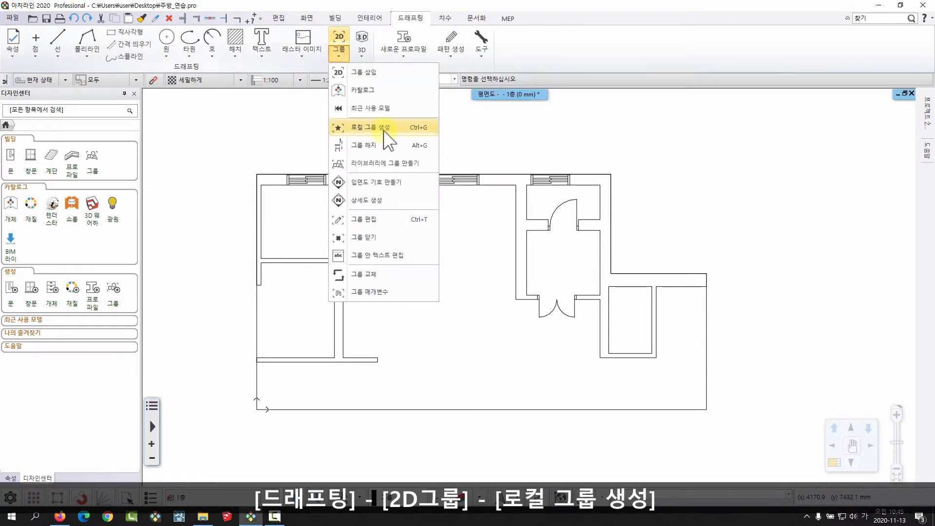
pyautogui.click(401, 127)
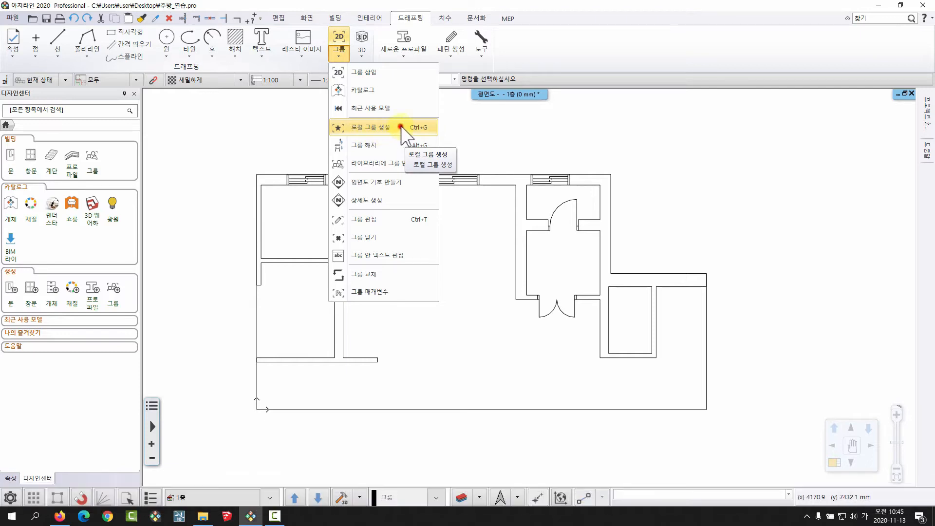
pyautogui.click(218, 141)
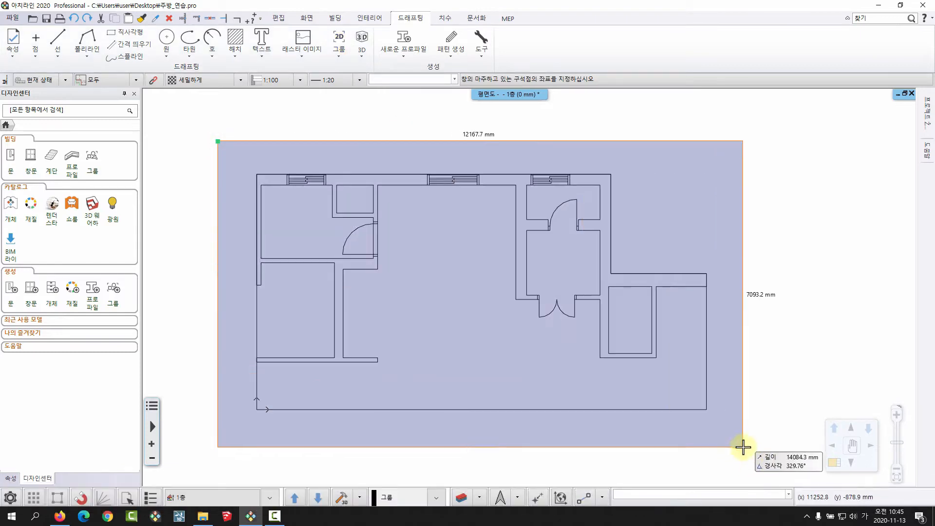
pyautogui.click(744, 447)
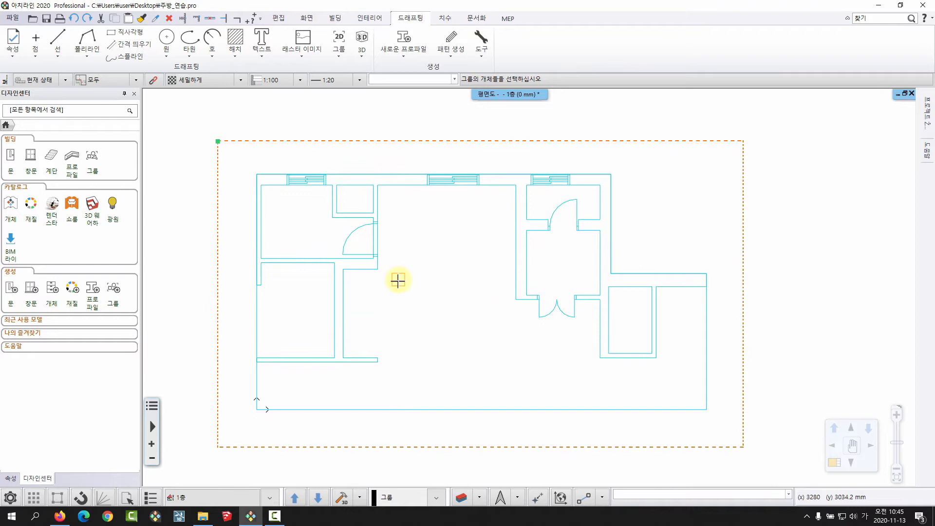
pyautogui.rightClick(446, 263)
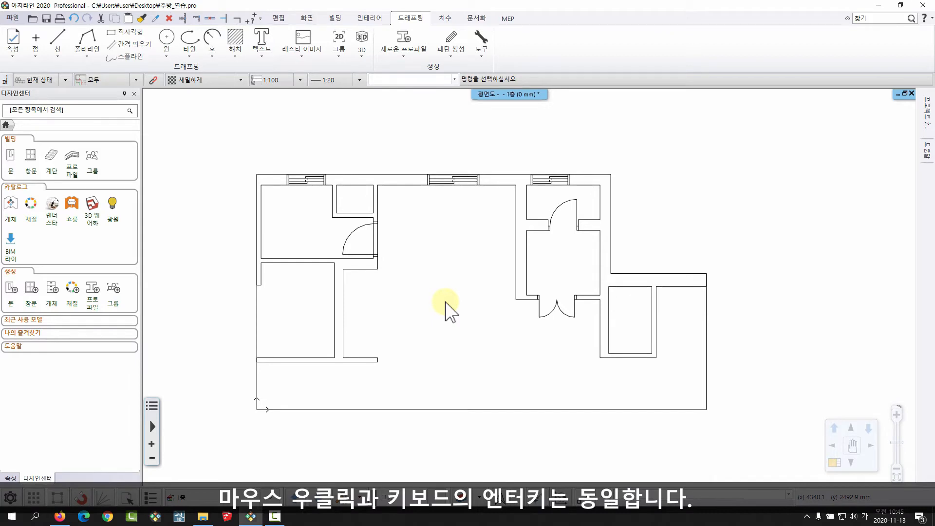
pyautogui.click(344, 258)
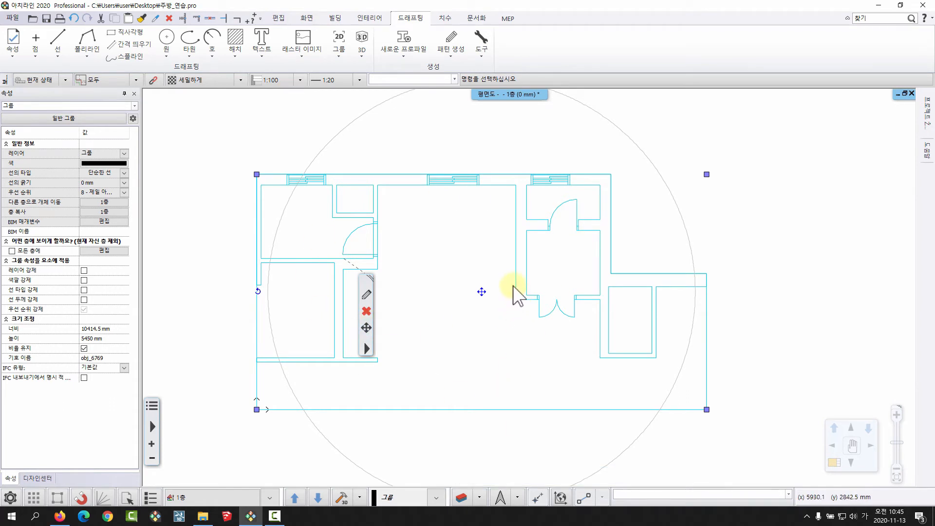
pyautogui.click(509, 272)
pyautogui.moveTo(477, 301); pyautogui.dragTo(477, 303, button='middle')
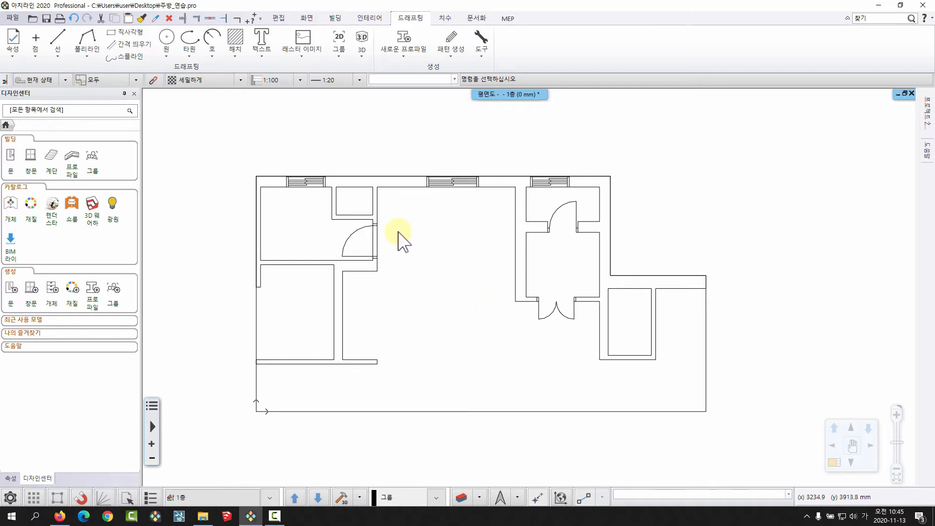
# - Open the layer manager and look through the full layer list under 모든 레이어
pyautogui.click(461, 498)
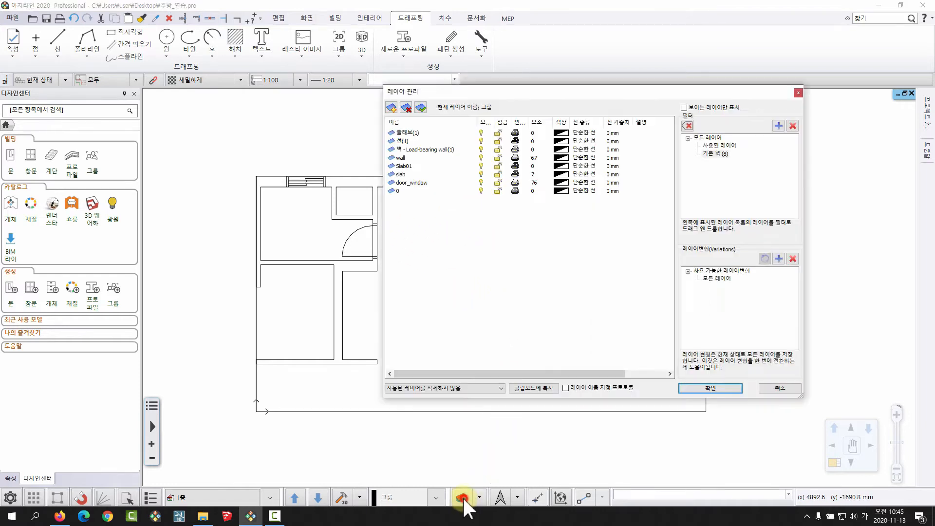
pyautogui.moveTo(606, 91); pyautogui.dragTo(510, 91)
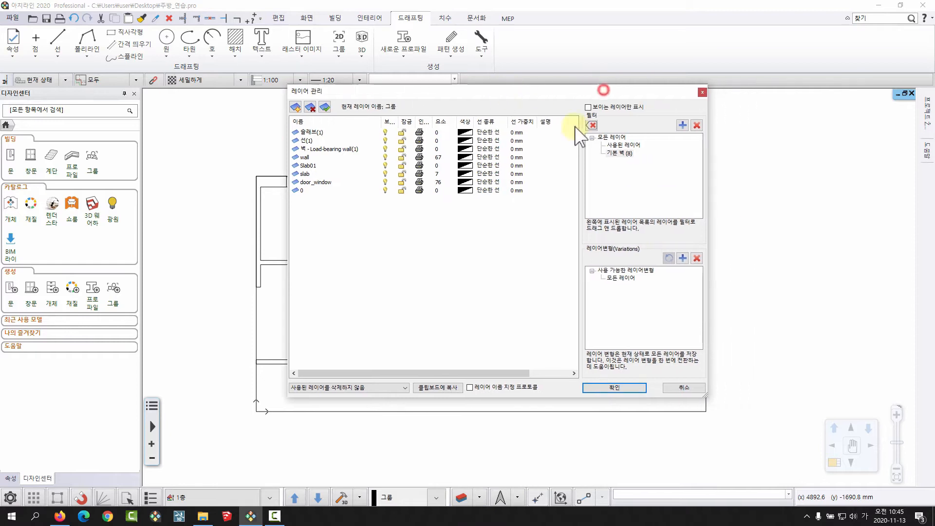
pyautogui.click(617, 138)
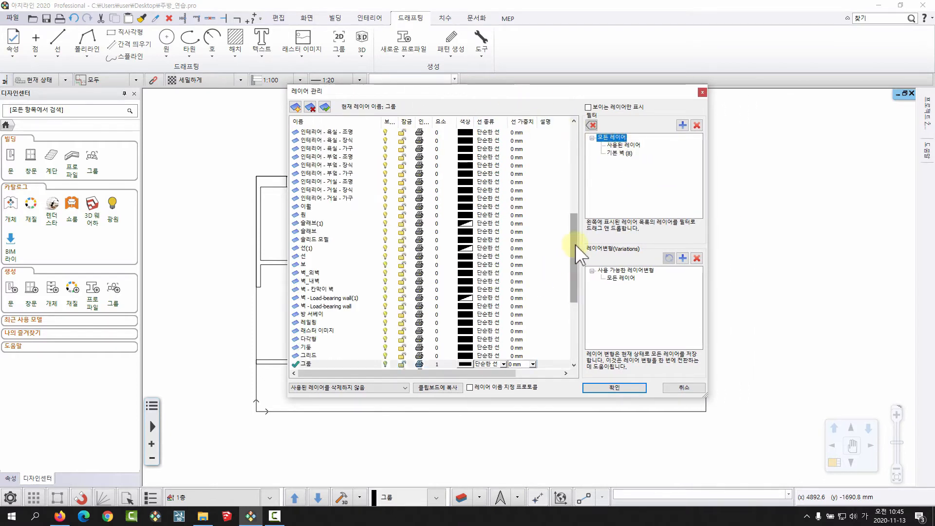
pyautogui.moveTo(575, 244); pyautogui.dragTo(583, 130)
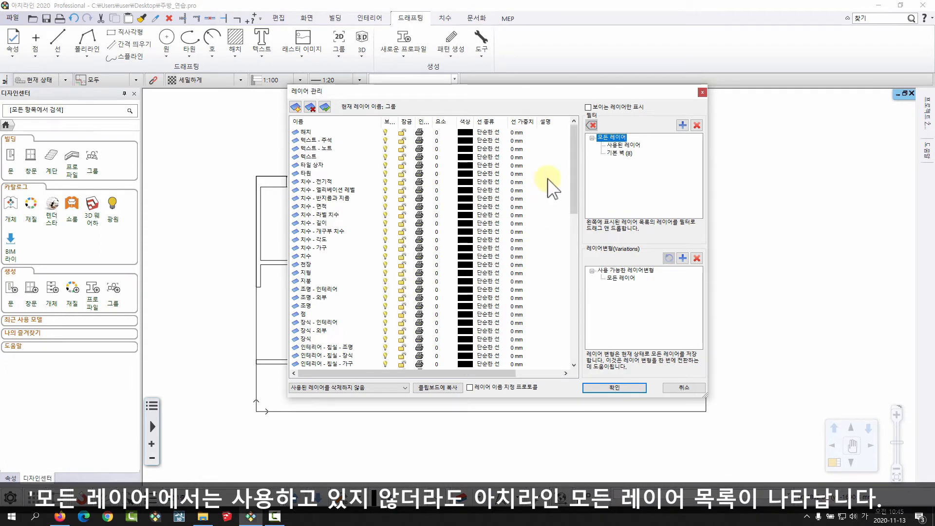
pyautogui.moveTo(572, 180); pyautogui.dragTo(572, 137)
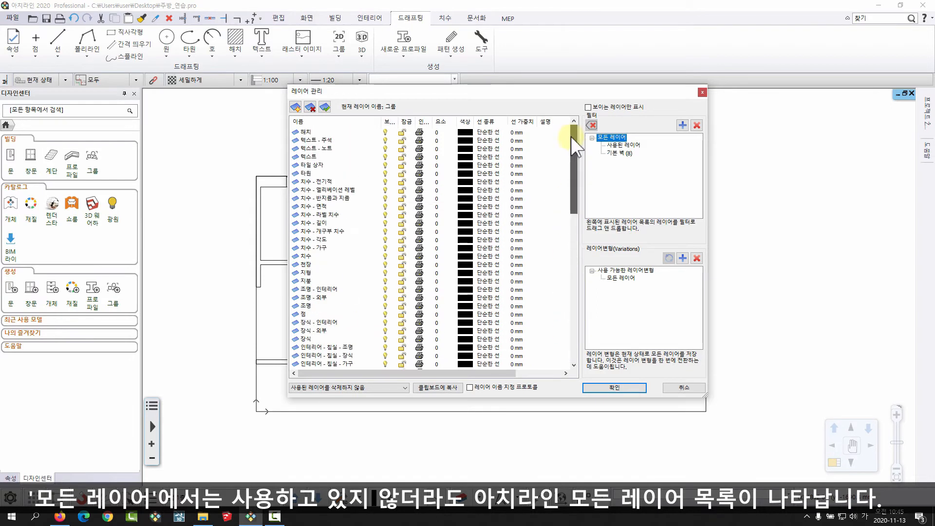
# - Filter the layers by 기본 벽, compare the category name with 기본 벽.dwg in the 02_참조 dwg folder, and close the layer manager
pyautogui.click(620, 153)
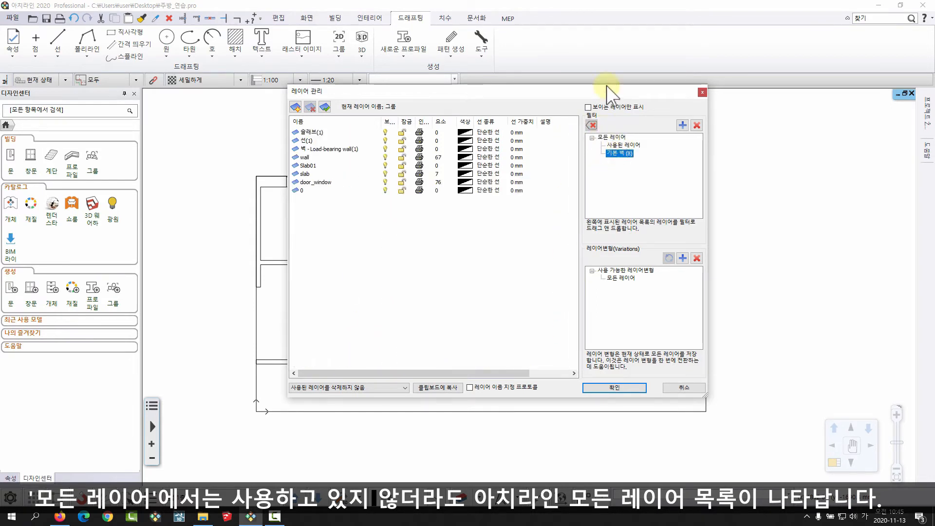
pyautogui.moveTo(606, 89); pyautogui.dragTo(751, 75)
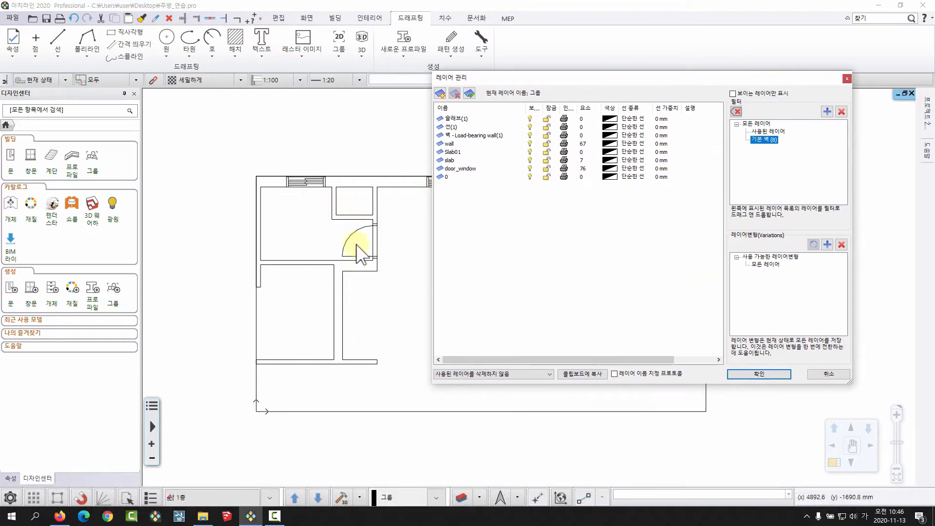
pyautogui.click(202, 517)
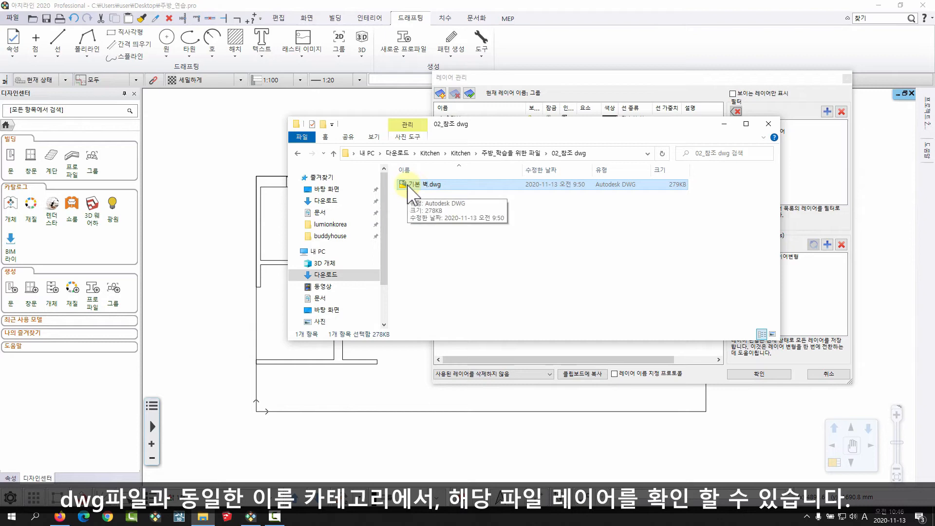
pyautogui.click(724, 124)
pyautogui.click(649, 129)
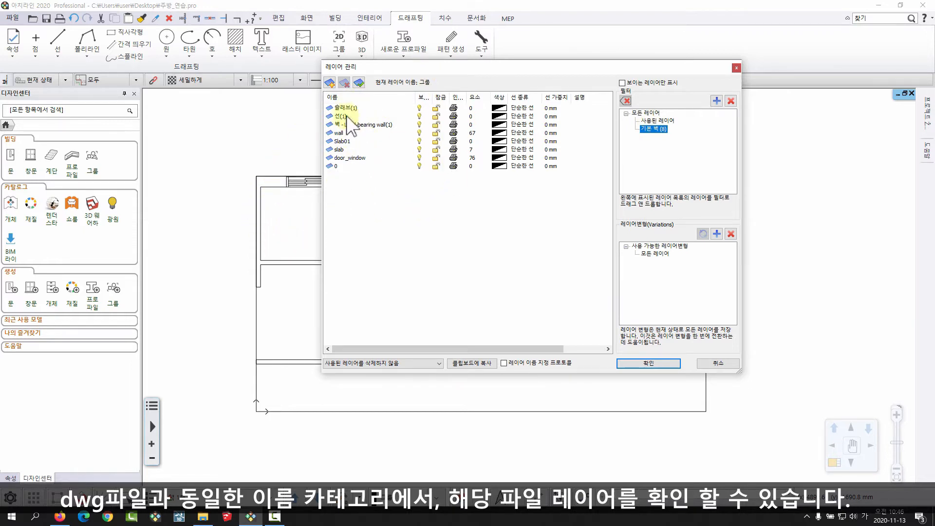
pyautogui.click(624, 365)
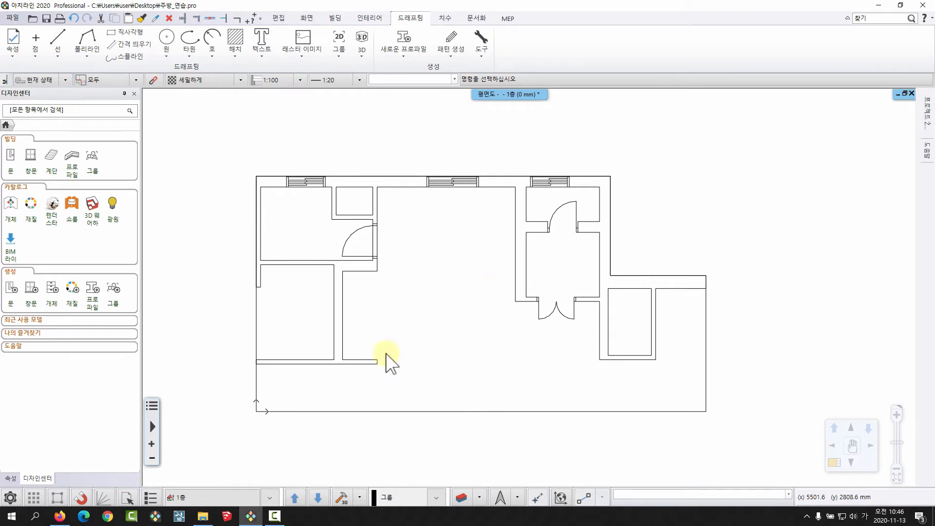
# - Switch to Firefox, open the kitchen case study's learning document preview, and review its contents through section 1-2 on importing the reference DWG
pyautogui.click(59, 516)
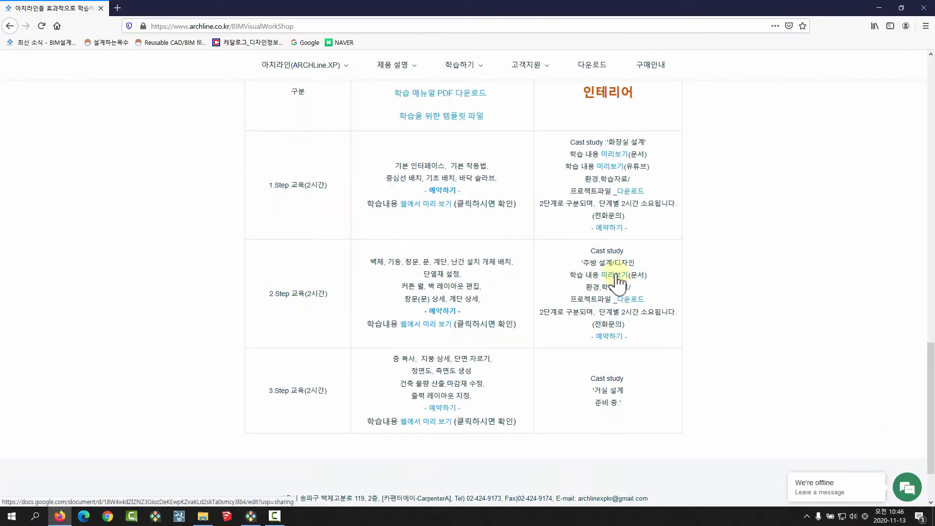
pyautogui.scroll(2, 676, 368)
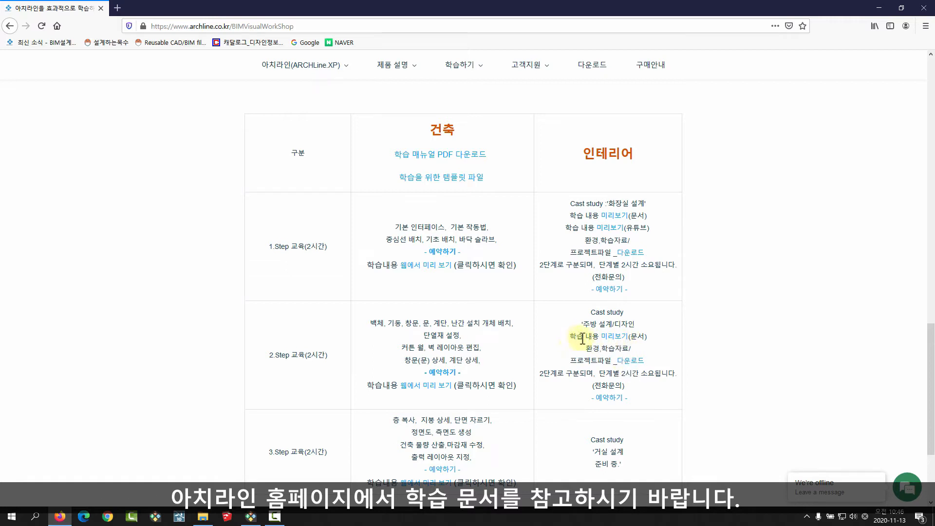
pyautogui.click(615, 338)
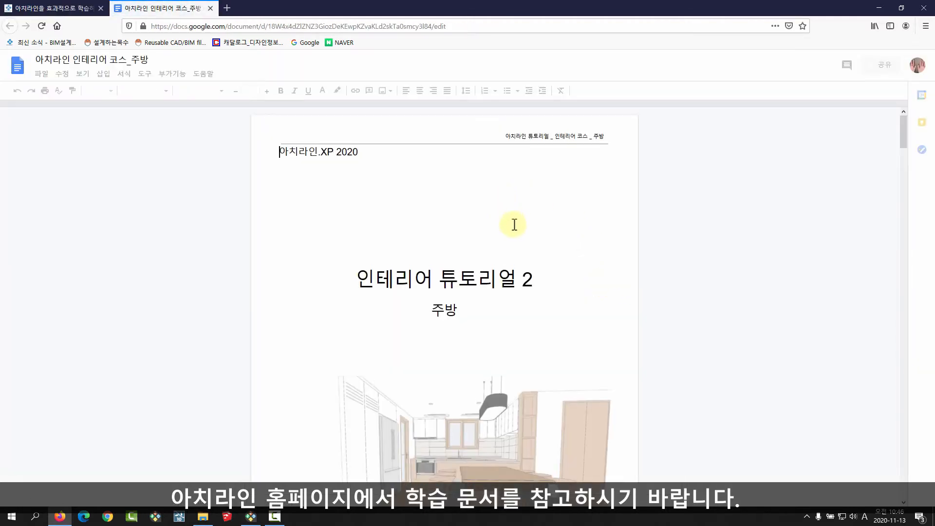
pyautogui.scroll(-10, 774, 224)
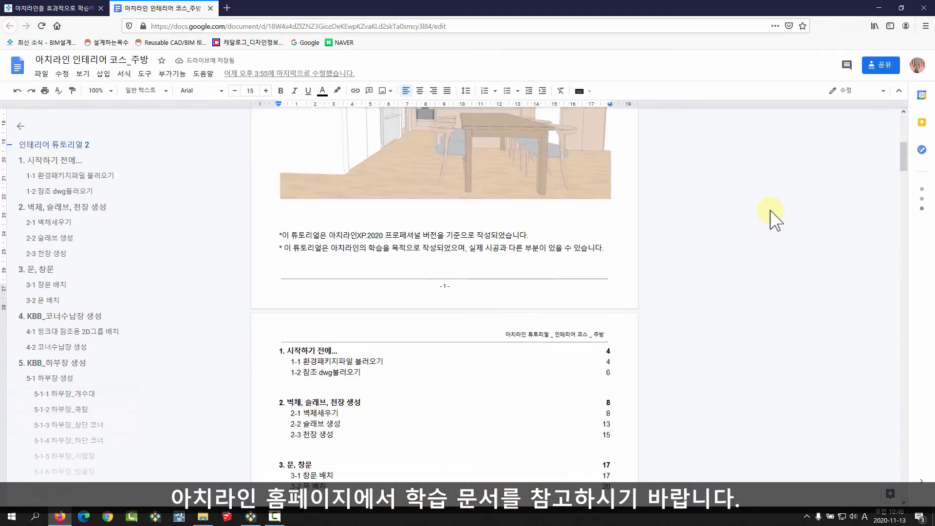
pyautogui.scroll(-20, 773, 222)
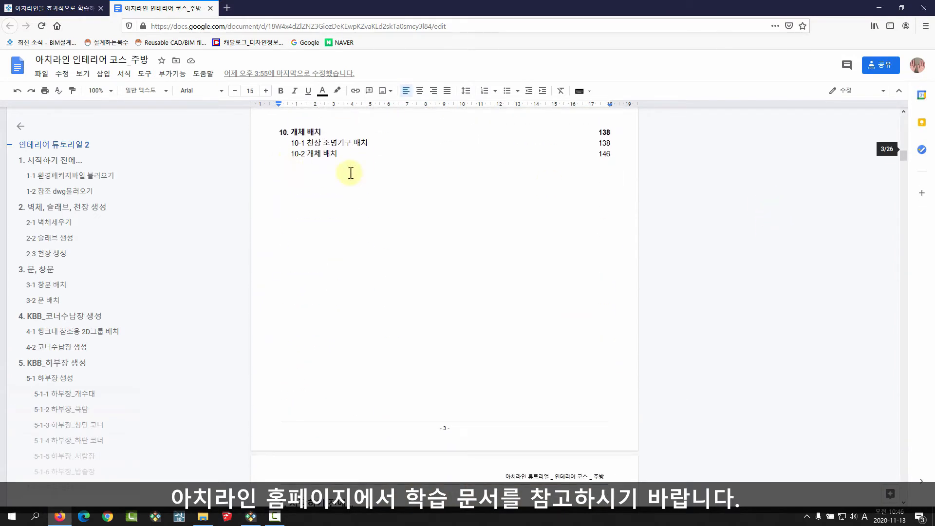
pyautogui.scroll(-15, 351, 173)
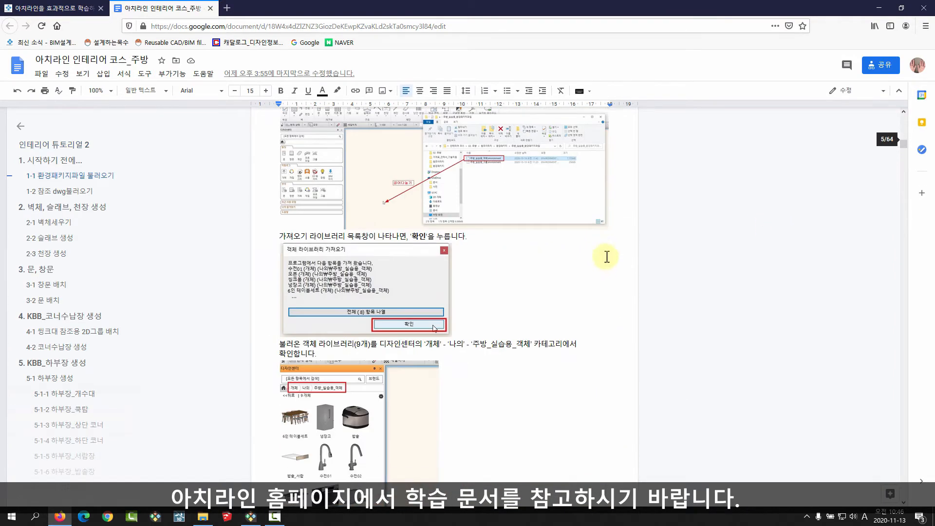
pyautogui.scroll(-6, 607, 257)
pyautogui.scroll(5, 678, 272)
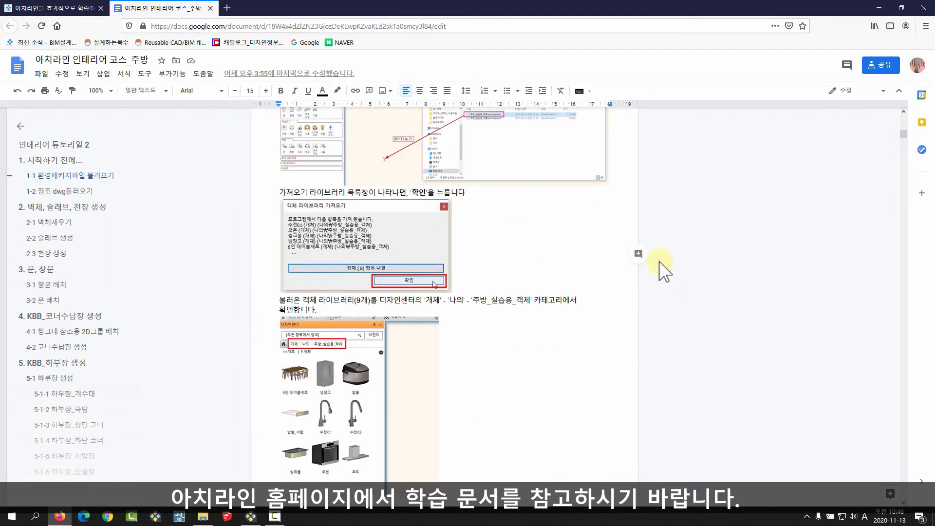
pyautogui.scroll(-5, 515, 251)
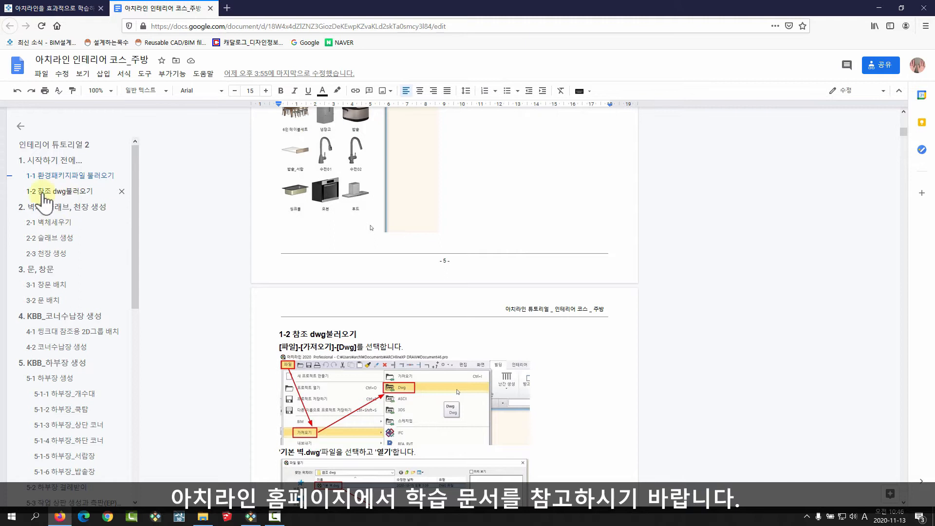
pyautogui.scroll(-3, 45, 233)
pyautogui.scroll(3, 45, 232)
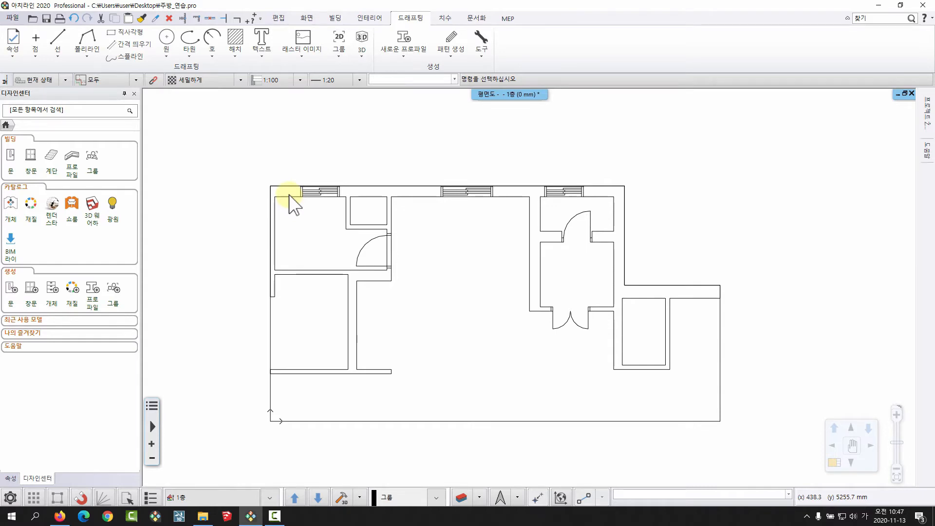
# - Open the wall properties, bring up the saved wall style sets, and look through the styles in the 복합벽 group
pyautogui.click(333, 16)
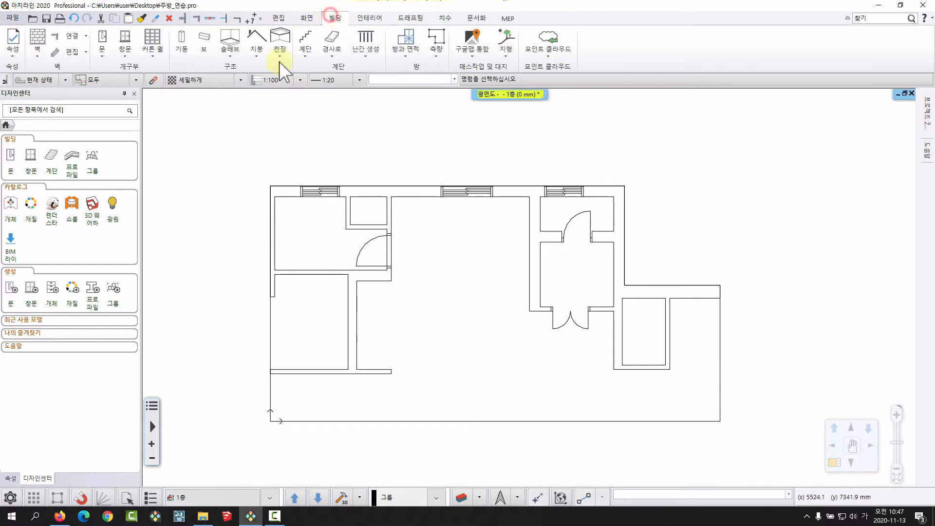
pyautogui.rightClick(37, 37)
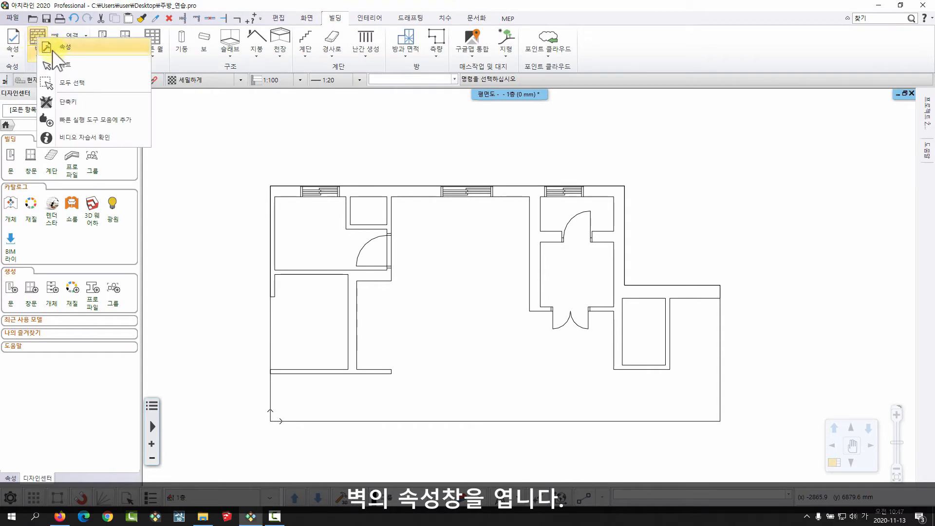
pyautogui.click(55, 48)
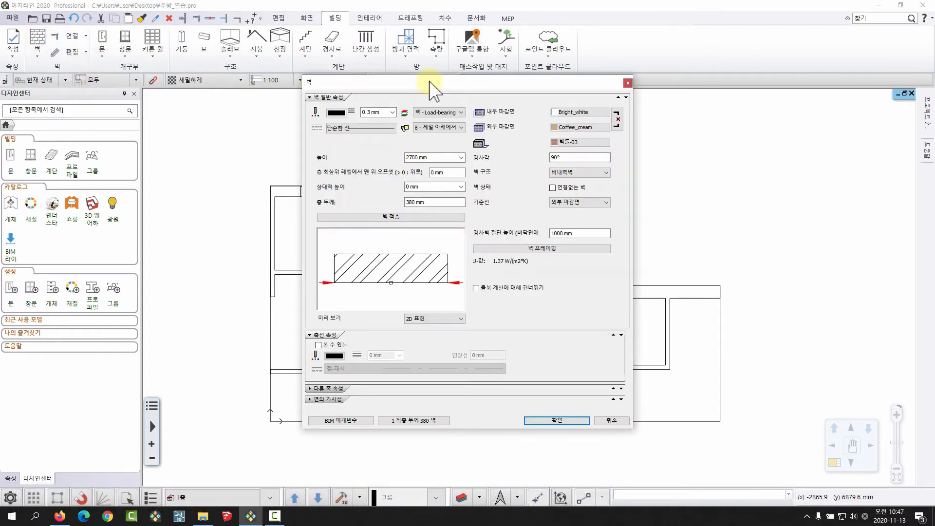
pyautogui.moveTo(429, 81); pyautogui.dragTo(384, 64)
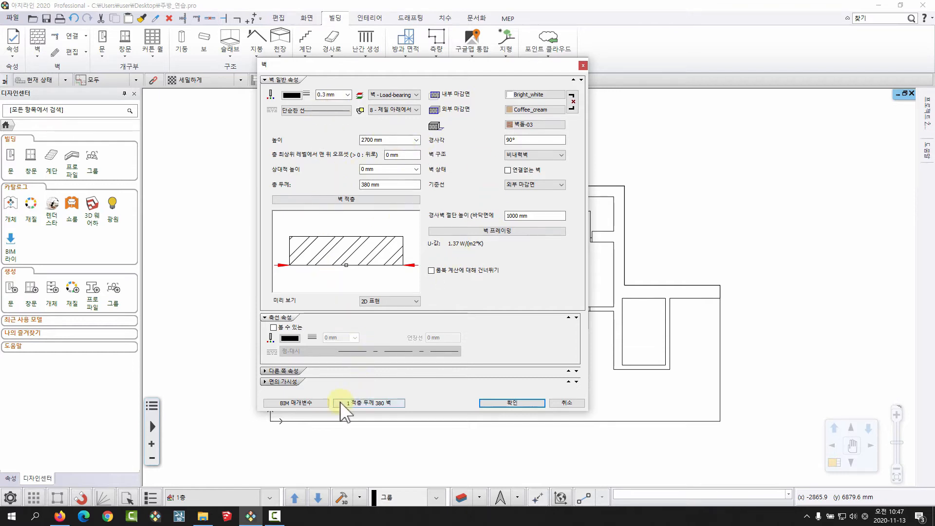
pyautogui.click(389, 403)
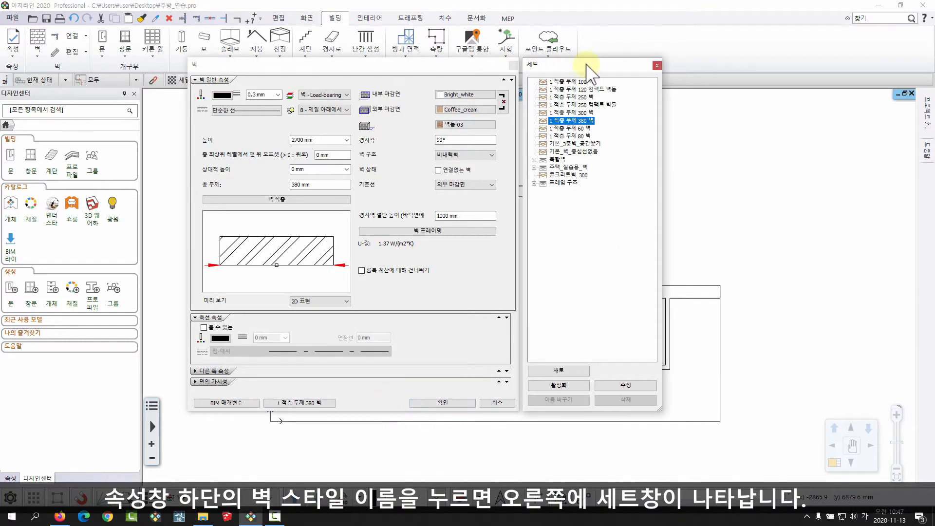
pyautogui.moveTo(591, 66); pyautogui.dragTo(589, 65)
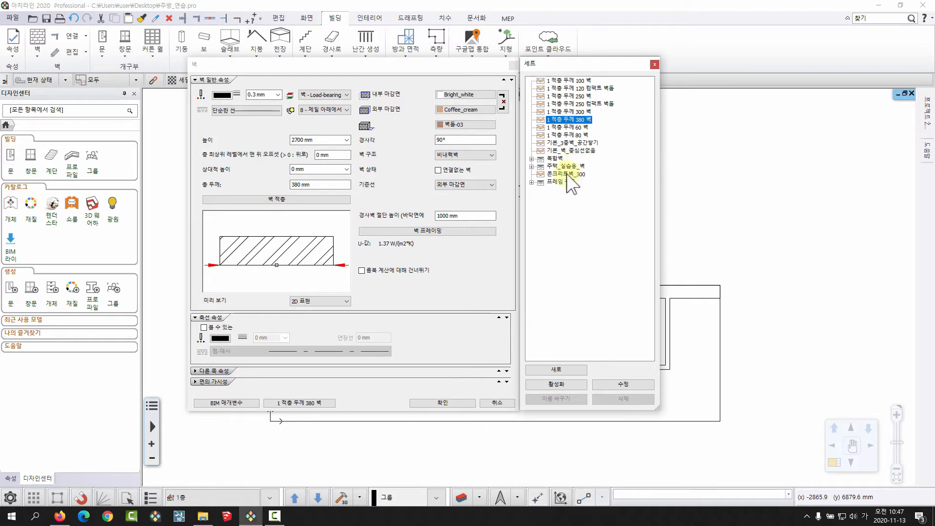
pyautogui.click(532, 159)
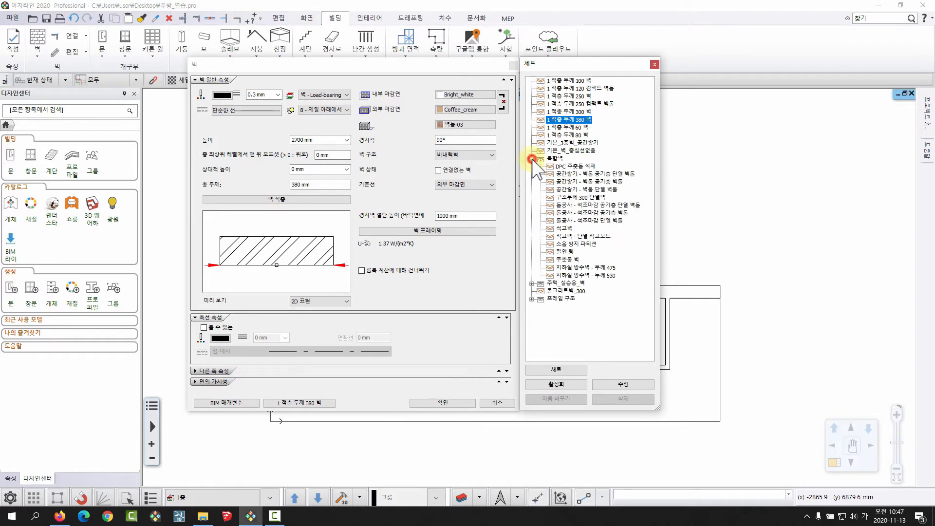
pyautogui.click(532, 159)
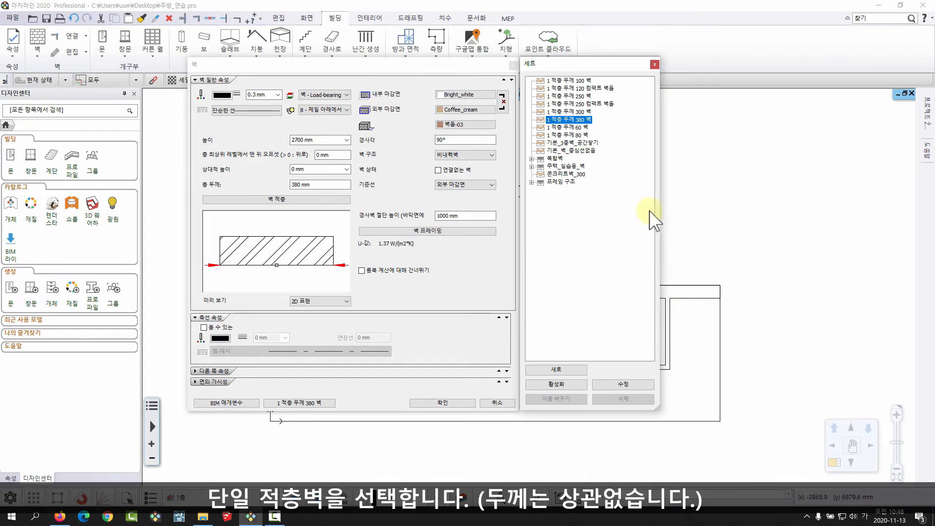
# - Try the single-layer wall styles of 300, 250 and 380 mm thickness, ending with 1 적층 두께 380 벽 activated
pyautogui.click(565, 111)
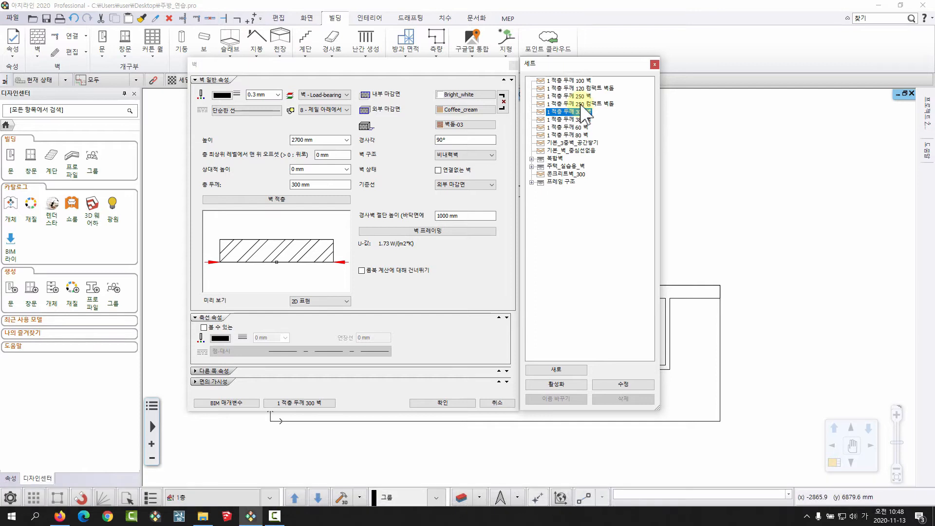
pyautogui.click(574, 96)
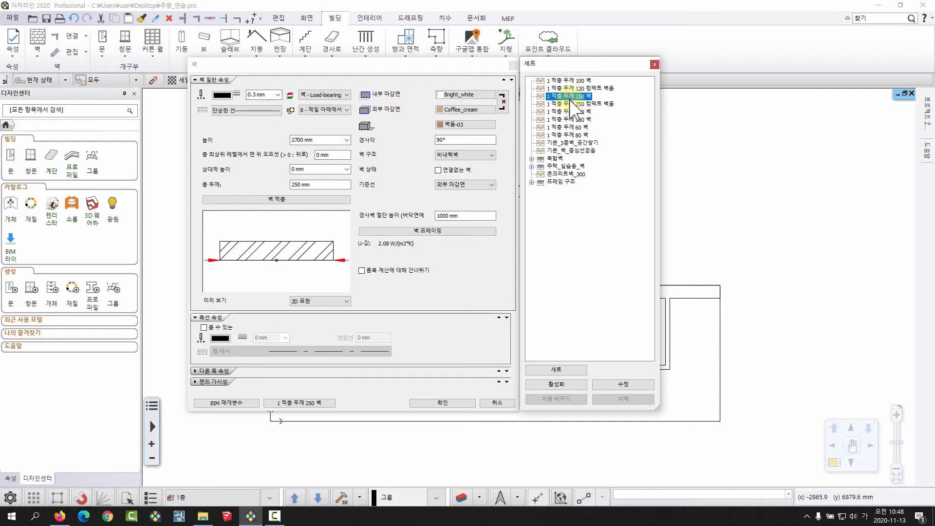
pyautogui.click(570, 112)
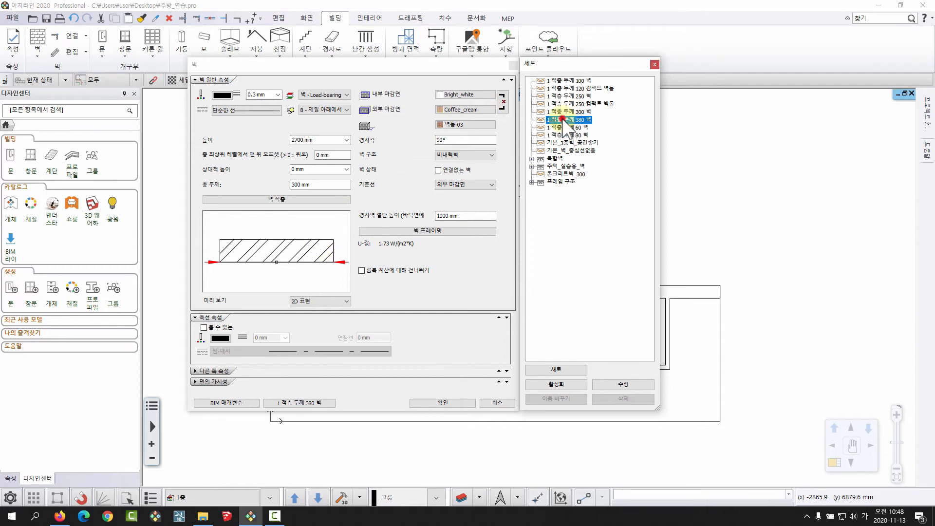
pyautogui.click(566, 120)
pyautogui.click(567, 112)
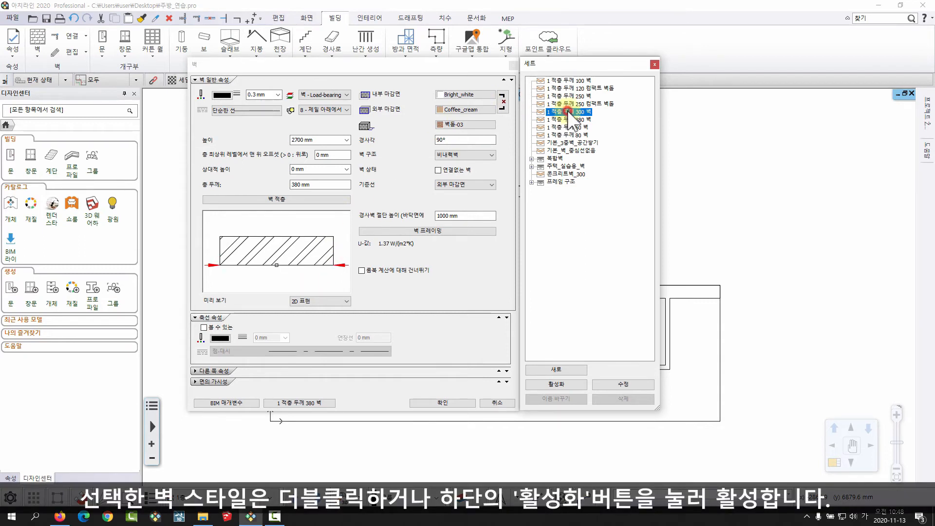
pyautogui.click(567, 119)
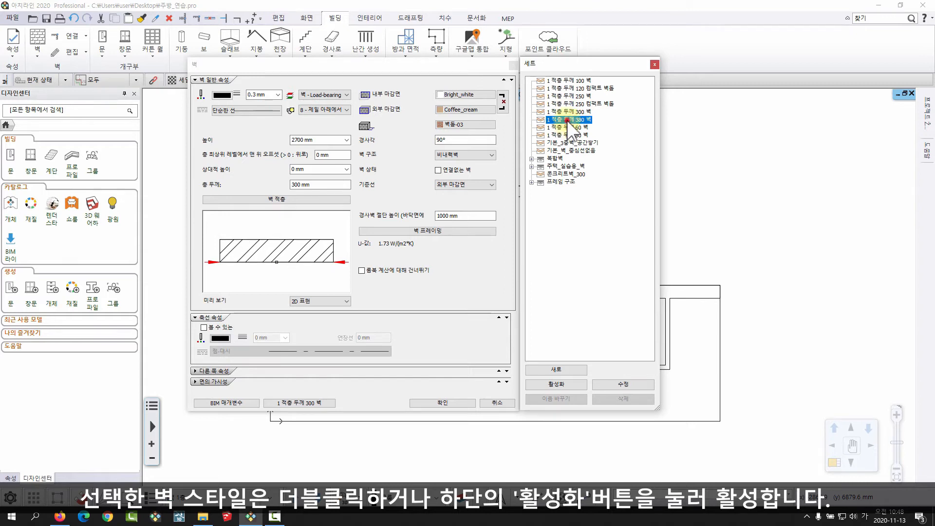
pyautogui.click(558, 384)
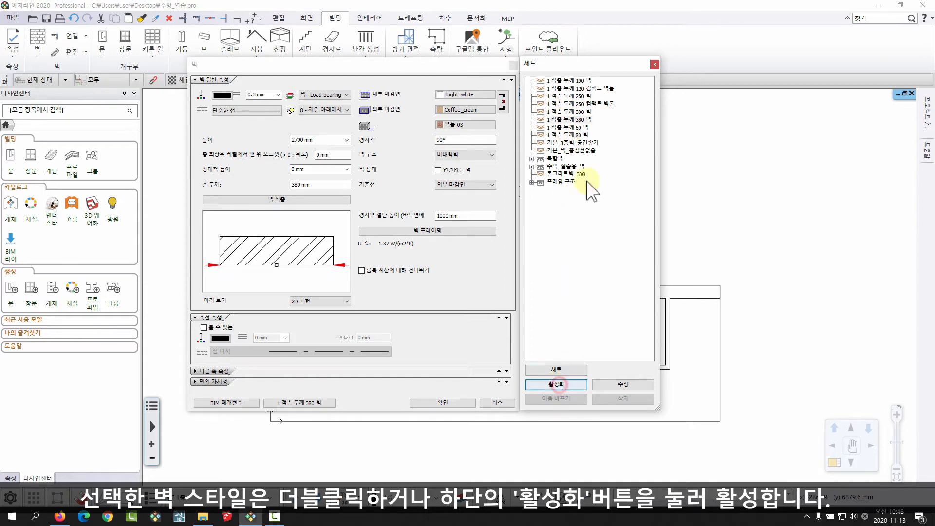
# - Activate the single-layer wall style 1 적층 두께 300 벽
pyautogui.click(574, 113)
pyautogui.click(540, 389)
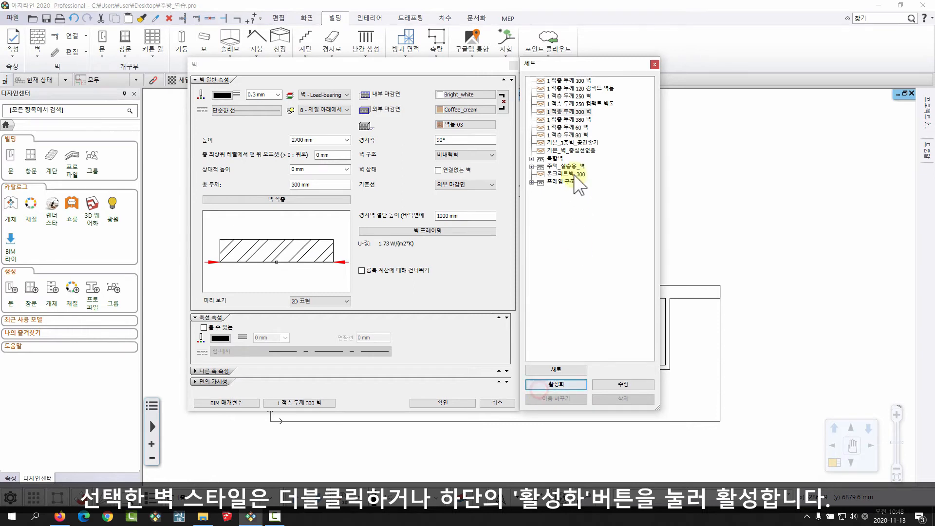
pyautogui.click(569, 112)
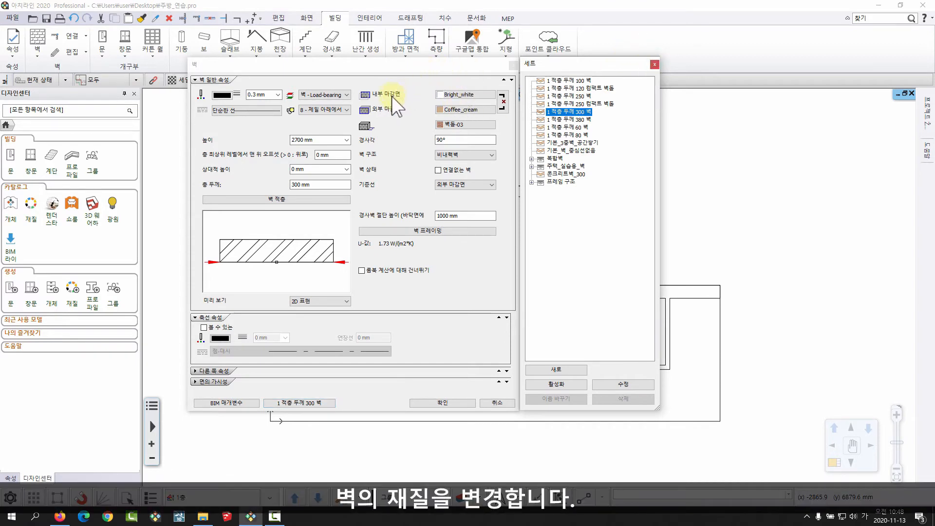
# - Link the wall's outer finish to the inner Bright_white finish, and set the remaining wall material to ivoryblack from the RGB colours
pyautogui.click(502, 102)
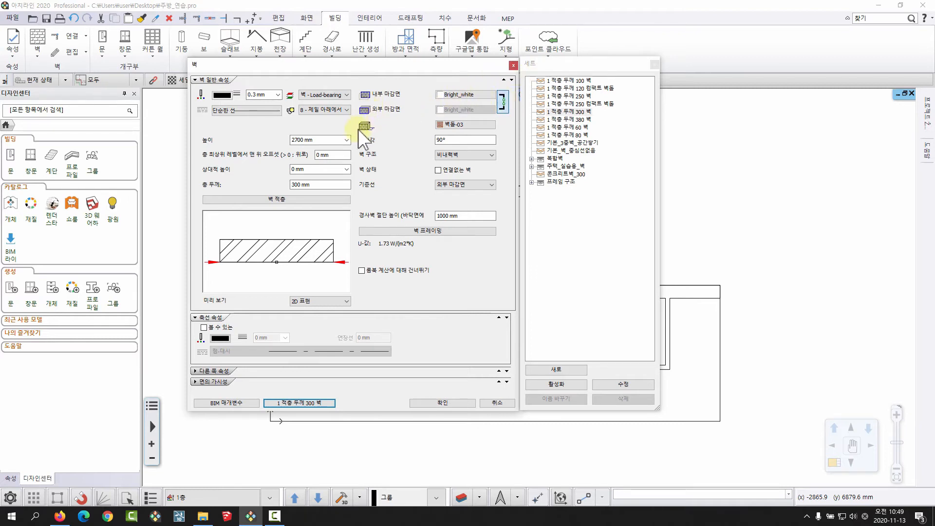
pyautogui.click(465, 125)
pyautogui.moveTo(686, 67); pyautogui.dragTo(659, 67)
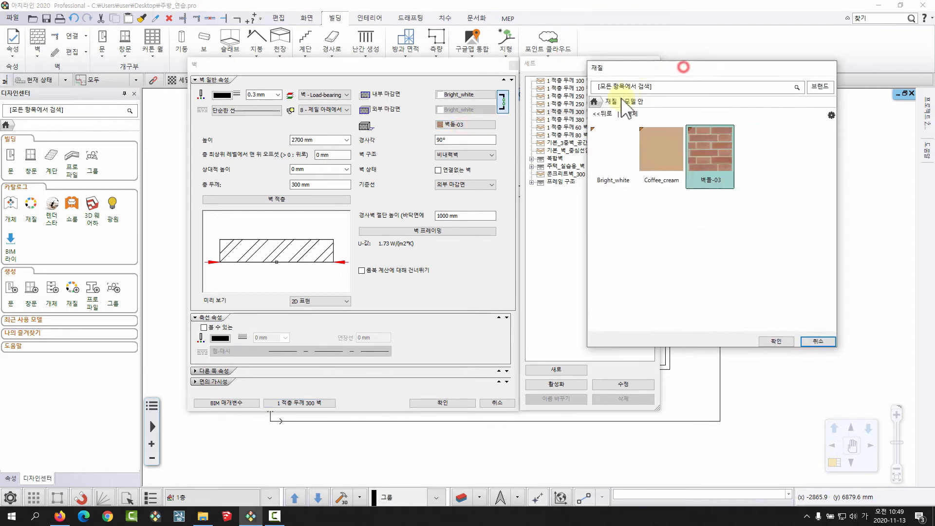
pyautogui.click(611, 101)
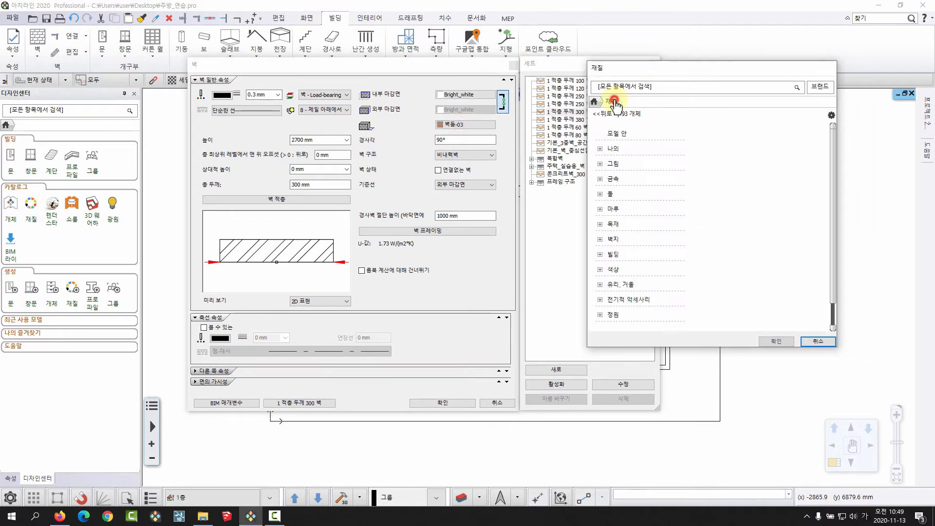
pyautogui.click(609, 275)
pyautogui.scroll(-2, 726, 265)
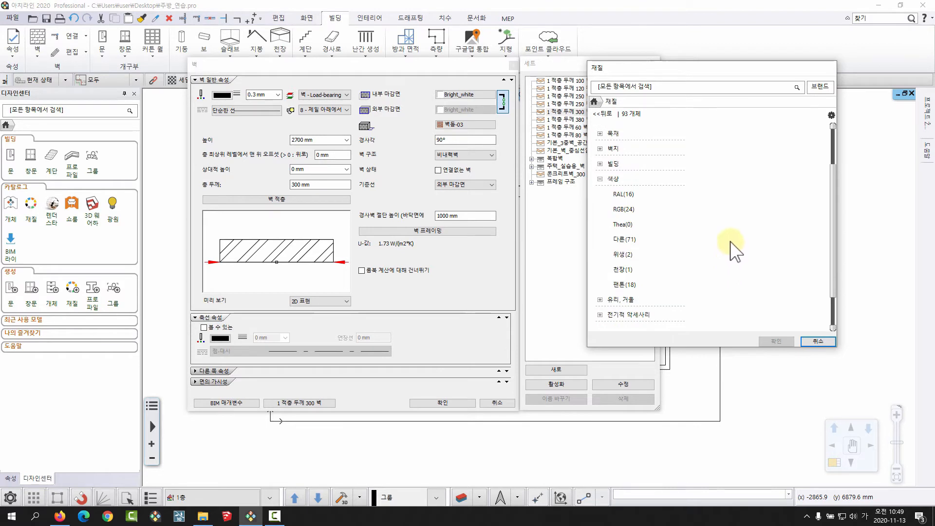
pyautogui.click(623, 211)
pyautogui.click(623, 211)
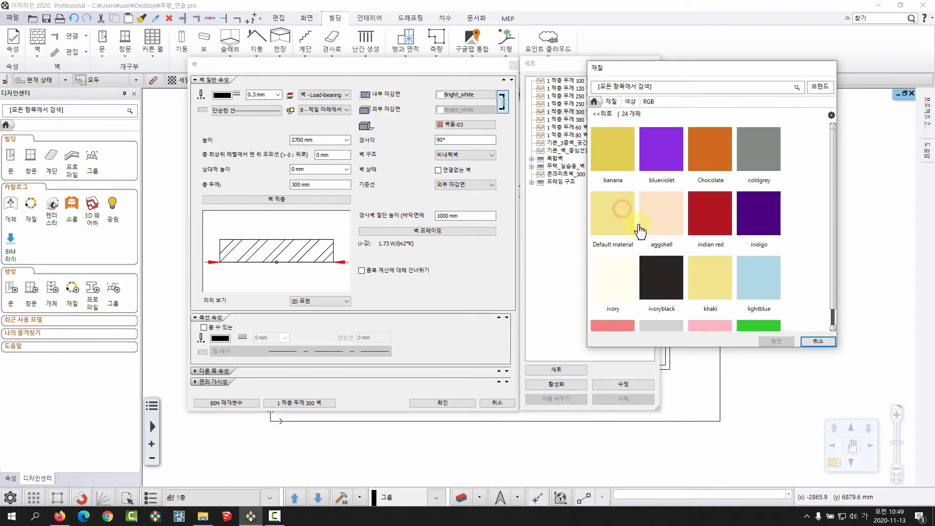
pyautogui.click(666, 288)
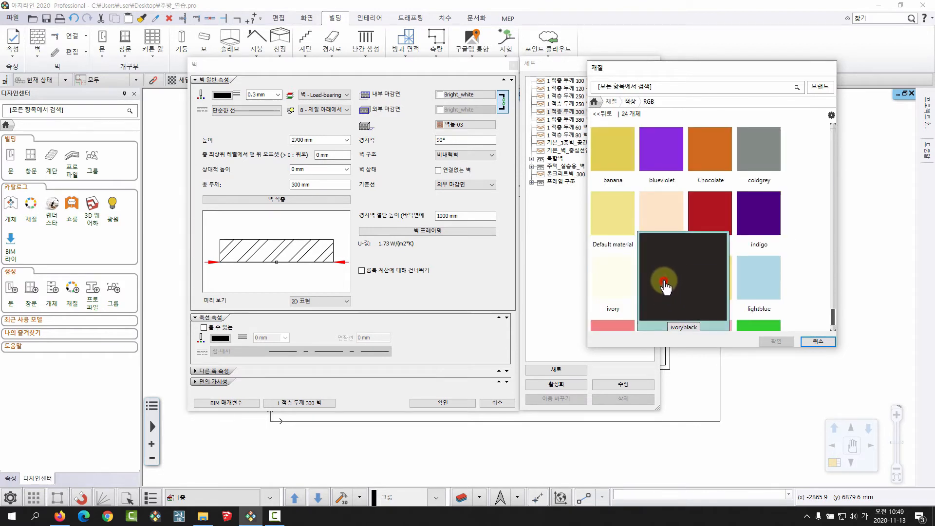
pyautogui.click(777, 341)
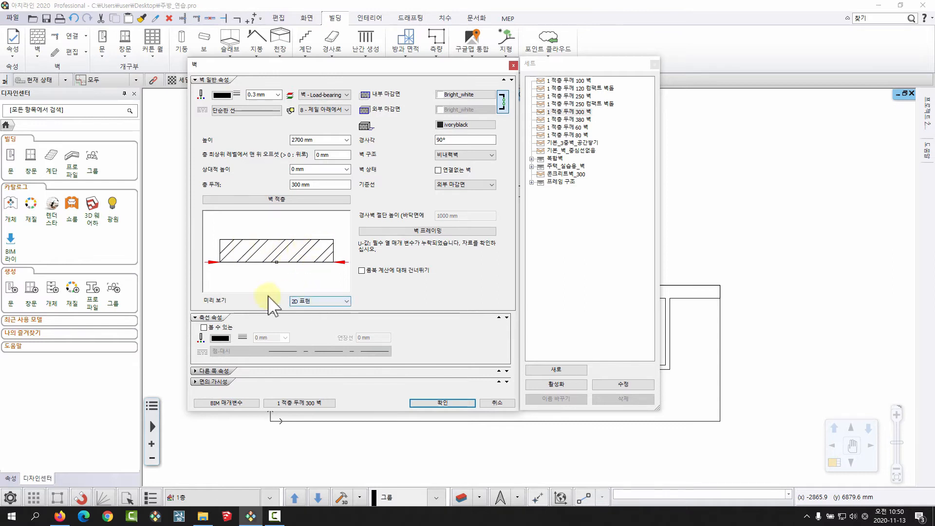
# - Preview the wall as 3D 표현 and 단면도, and return the preview to 2D 표현
pyautogui.click(311, 305)
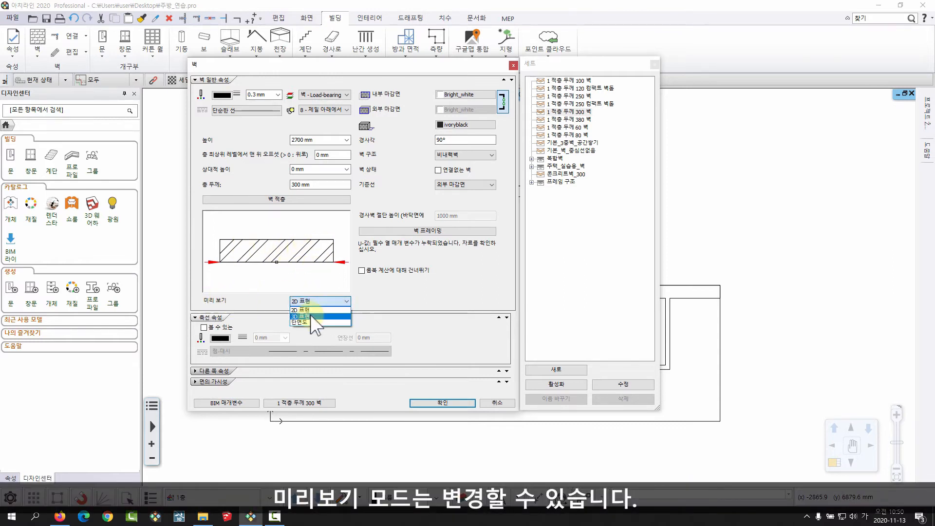
pyautogui.click(311, 315)
pyautogui.click(326, 300)
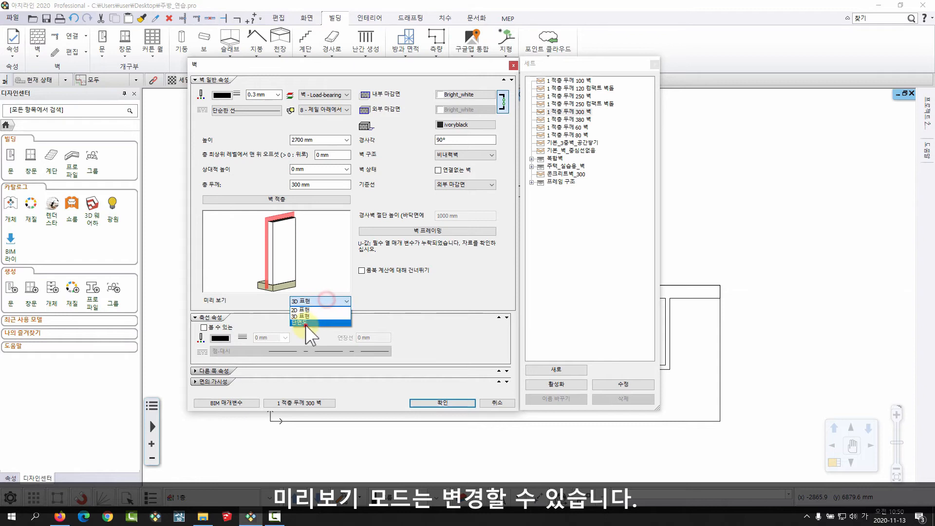
pyautogui.click(306, 325)
pyautogui.click(325, 300)
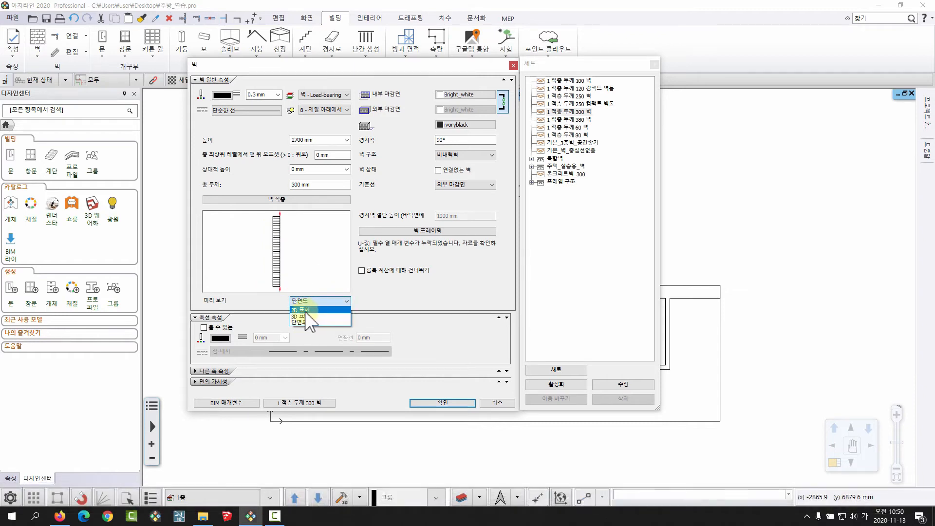
pyautogui.click(304, 310)
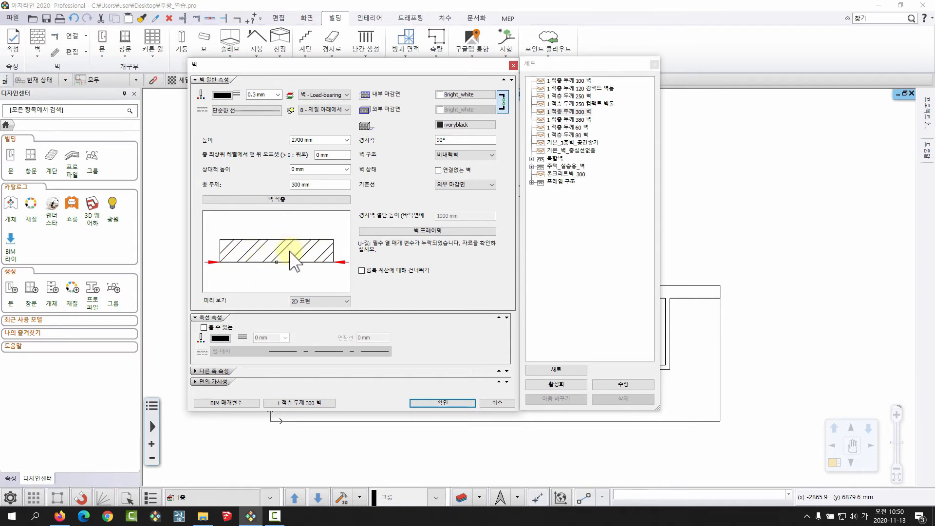
# - Open the hatch properties of the wall's single ivoryblack layer and look through the available hatch patterns without choosing one
pyautogui.click(290, 200)
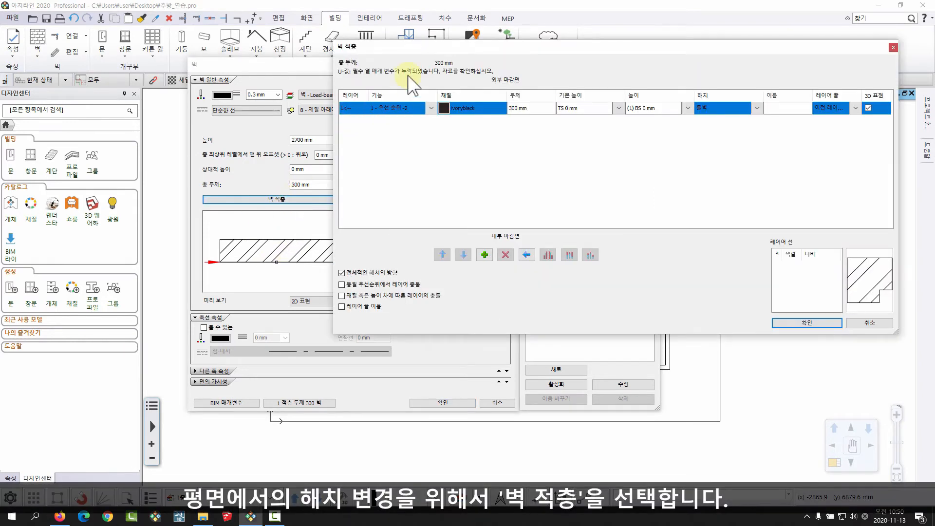
pyautogui.moveTo(472, 44); pyautogui.dragTo(382, 61)
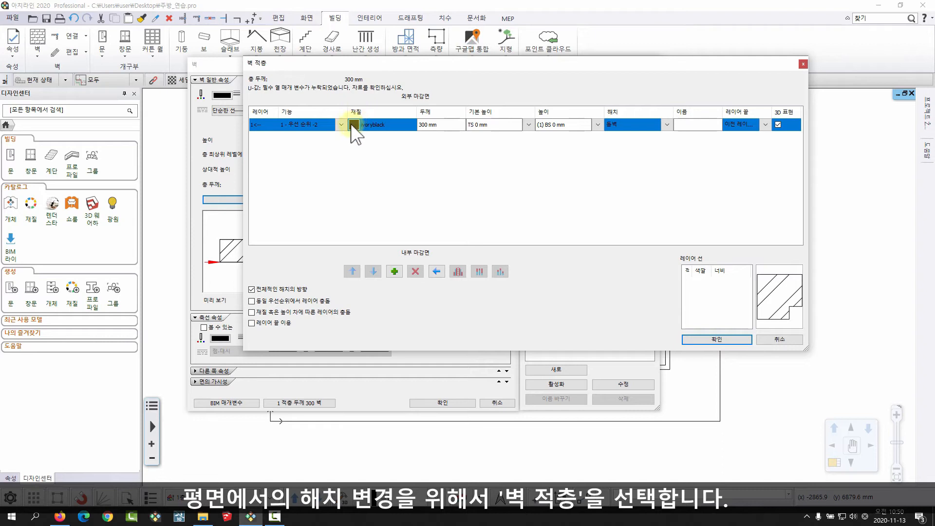
pyautogui.moveTo(450, 66); pyautogui.dragTo(416, 165)
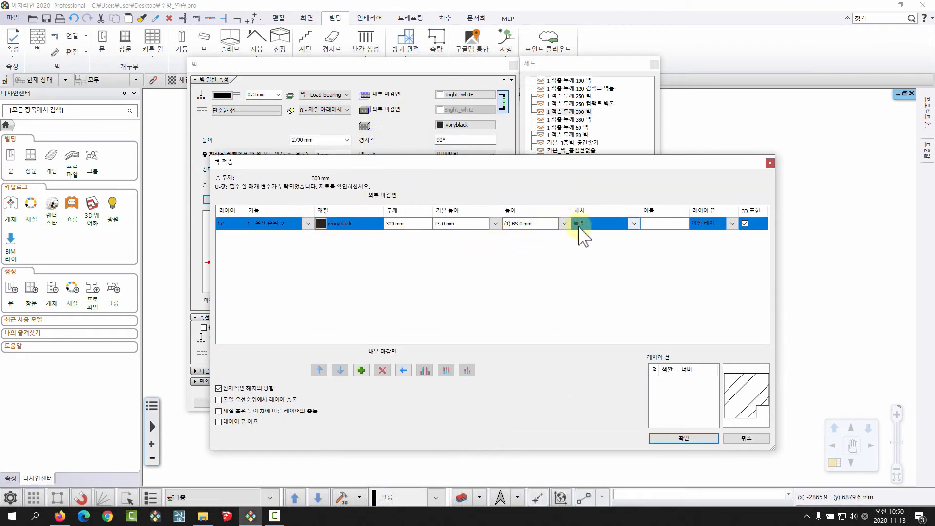
pyautogui.click(634, 224)
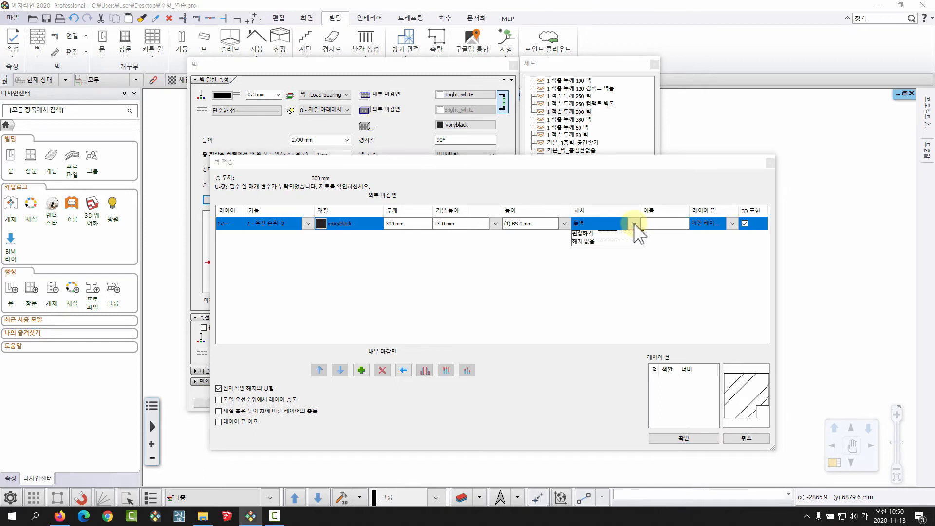
pyautogui.click(584, 233)
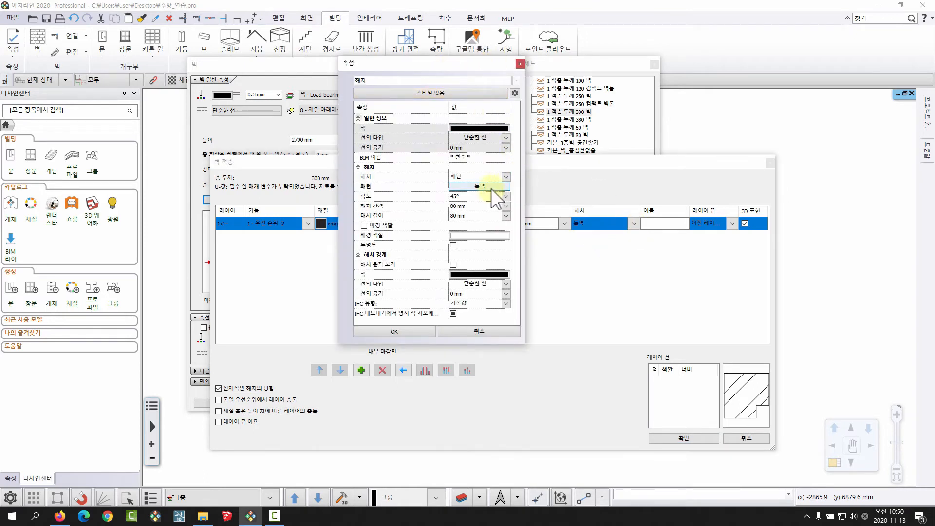
pyautogui.click(458, 186)
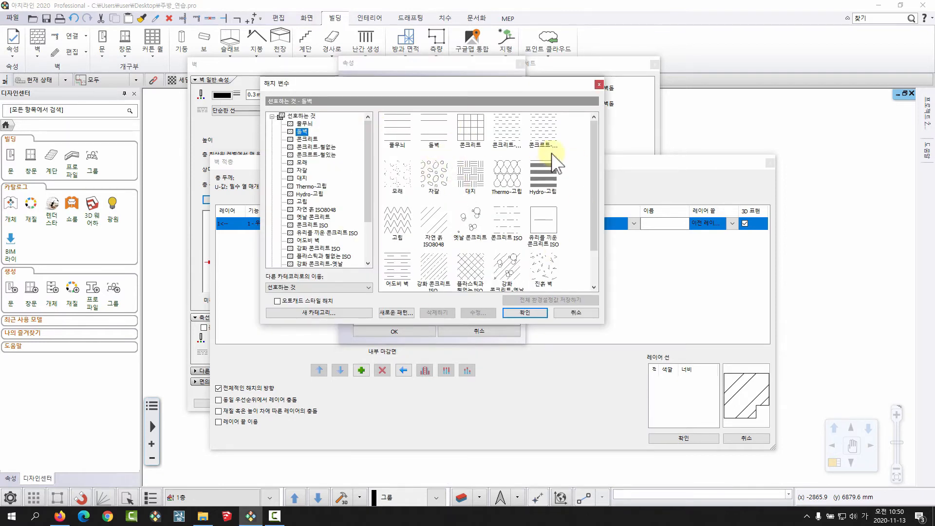
pyautogui.click(591, 312)
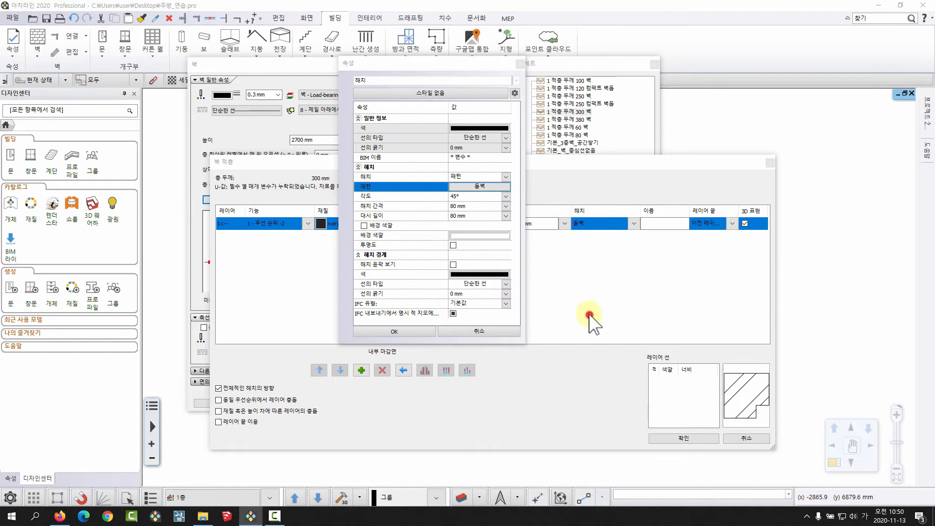
# - Set the wall layer's hatch to 솔리드 with a 회색 (Index: 8) background colour, and accept the layer settings
pyautogui.click(506, 178)
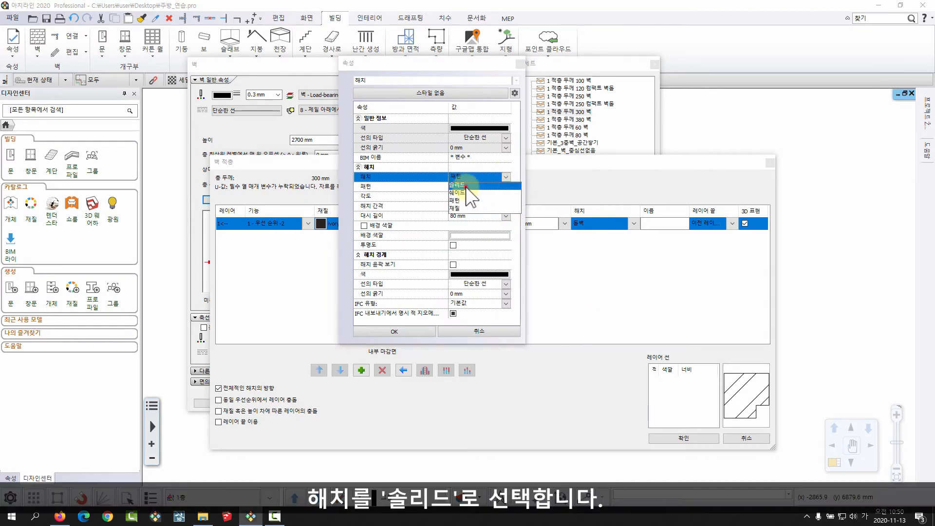
pyautogui.click(463, 181)
pyautogui.click(364, 187)
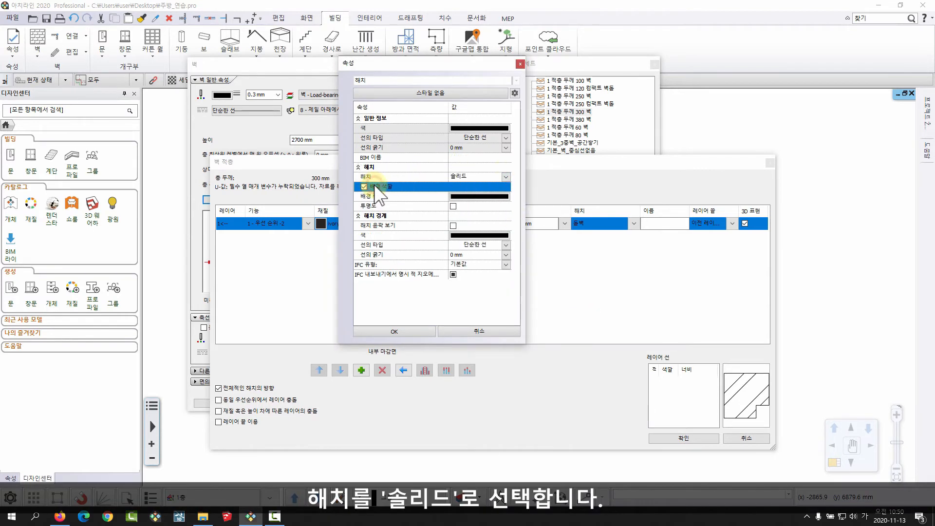
pyautogui.click(470, 196)
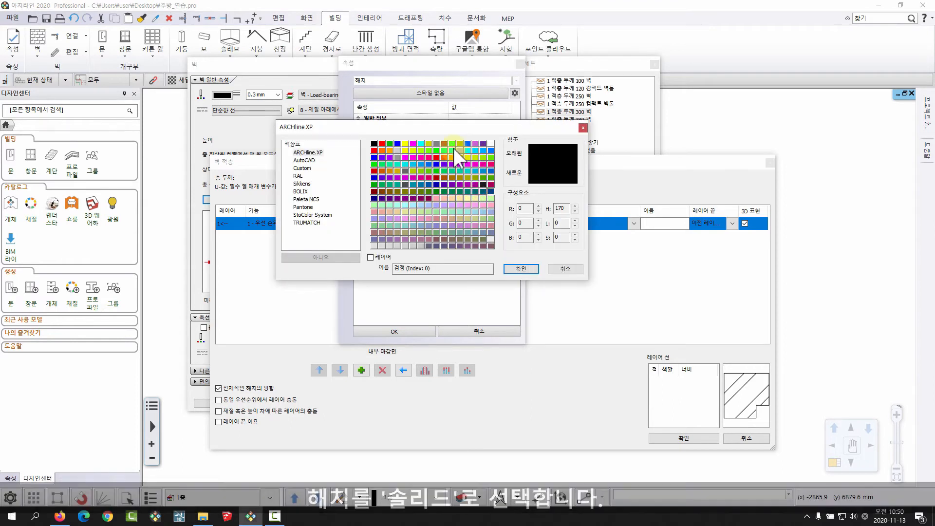
pyautogui.click(437, 142)
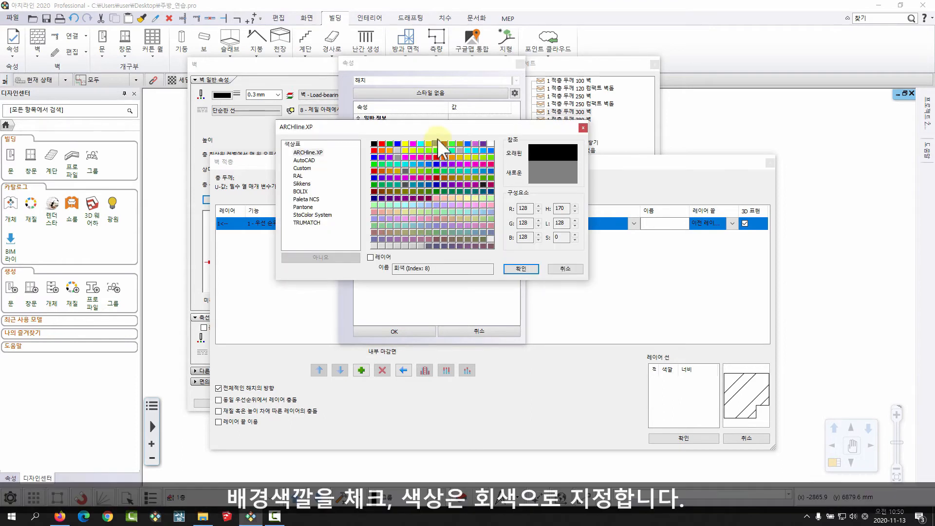
pyautogui.click(525, 269)
pyautogui.click(420, 331)
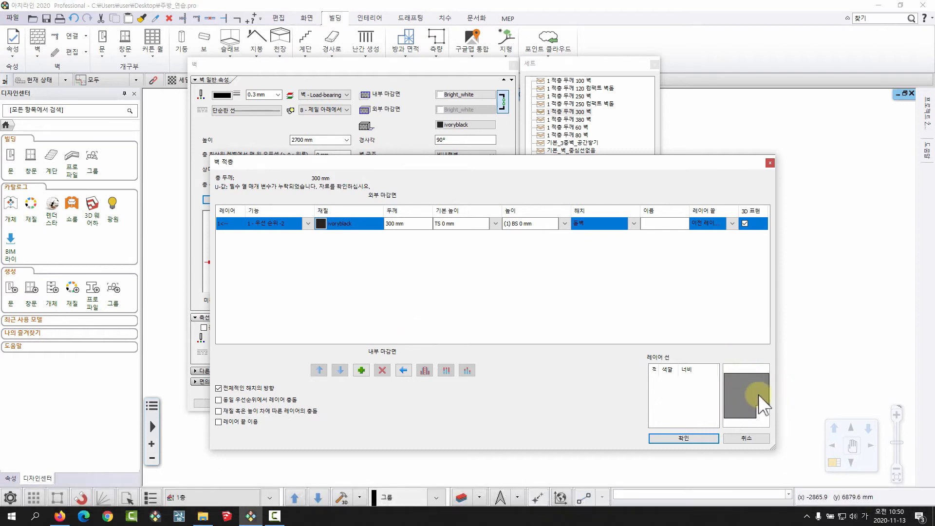
pyautogui.click(681, 439)
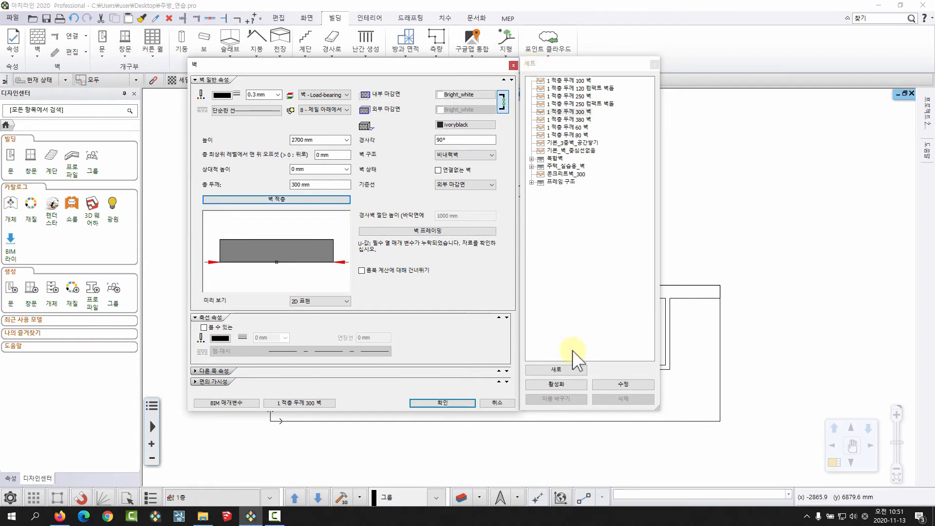
# - Save the modified wall as a new style named 주방_연습용, usable in all projects, and accept the wall properties with it
pyautogui.click(538, 370)
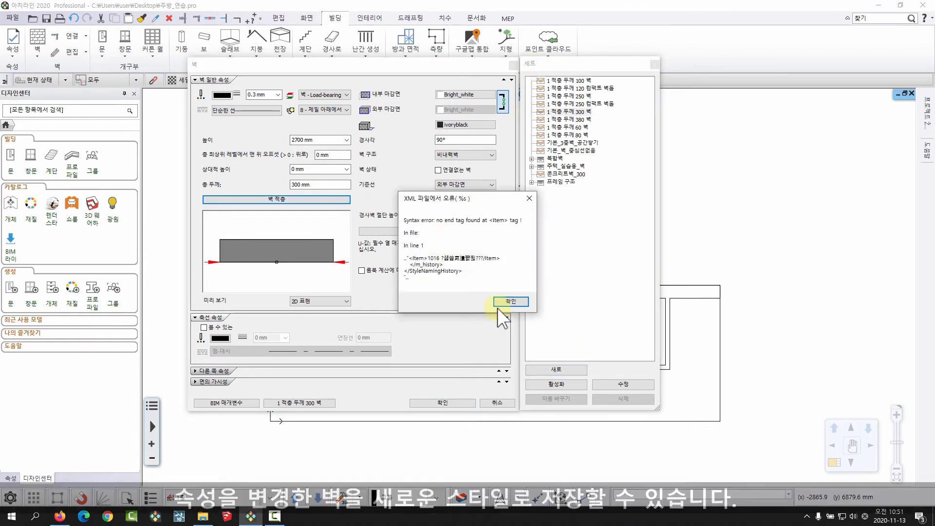
pyautogui.click(510, 302)
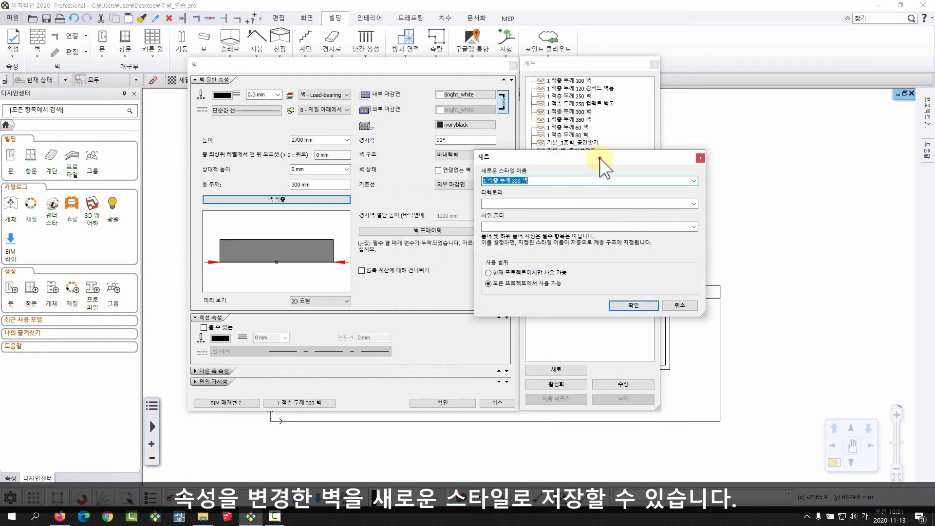
pyautogui.moveTo(600, 158); pyautogui.dragTo(554, 177)
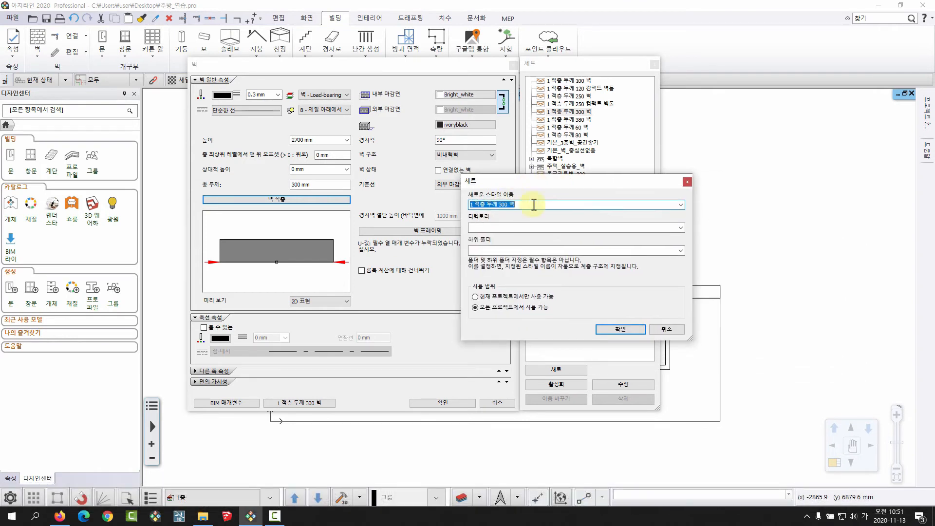
pyautogui.write('ㅈ')
pyautogui.write('방_연')
pyautogui.write('습')
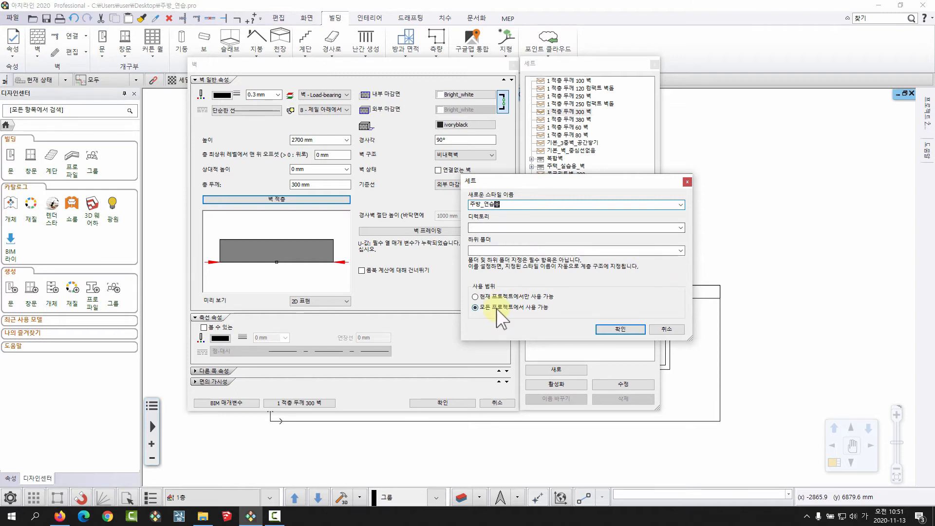
pyautogui.write('용')
pyautogui.click(622, 333)
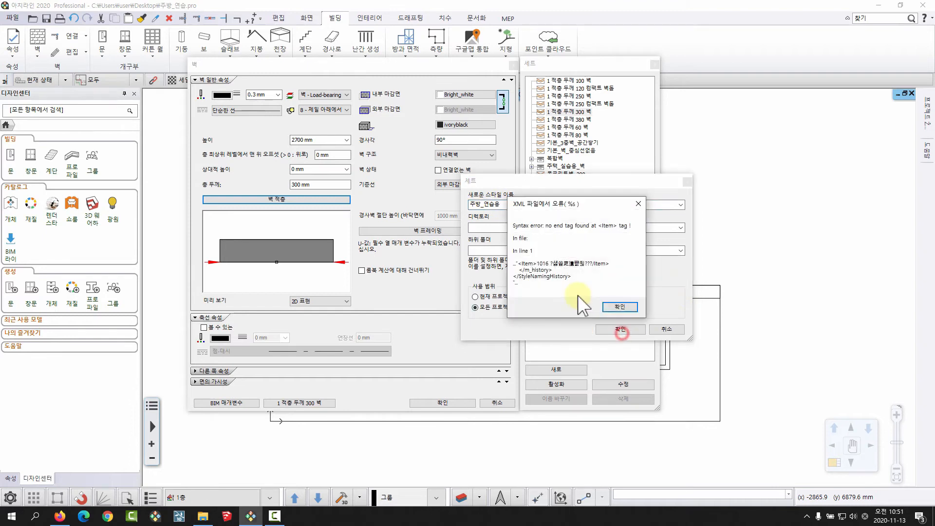
pyautogui.click(612, 308)
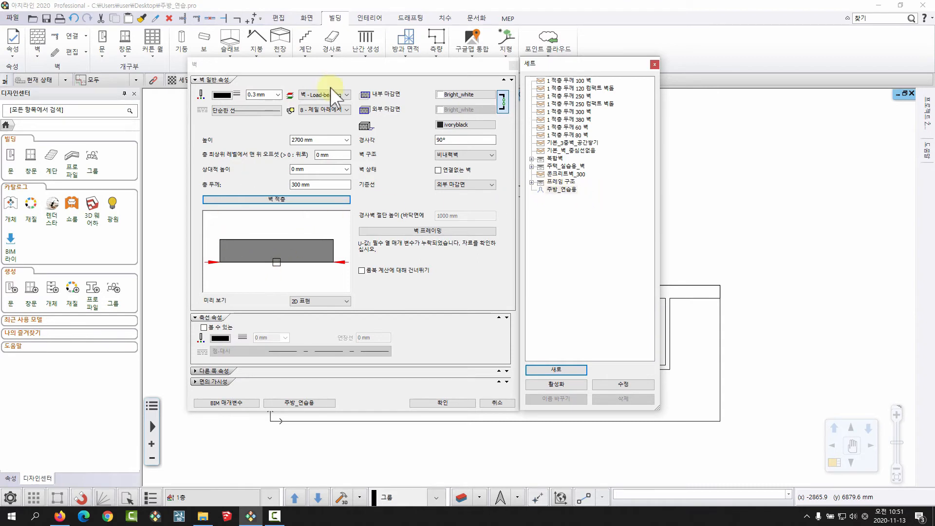
pyautogui.click(564, 190)
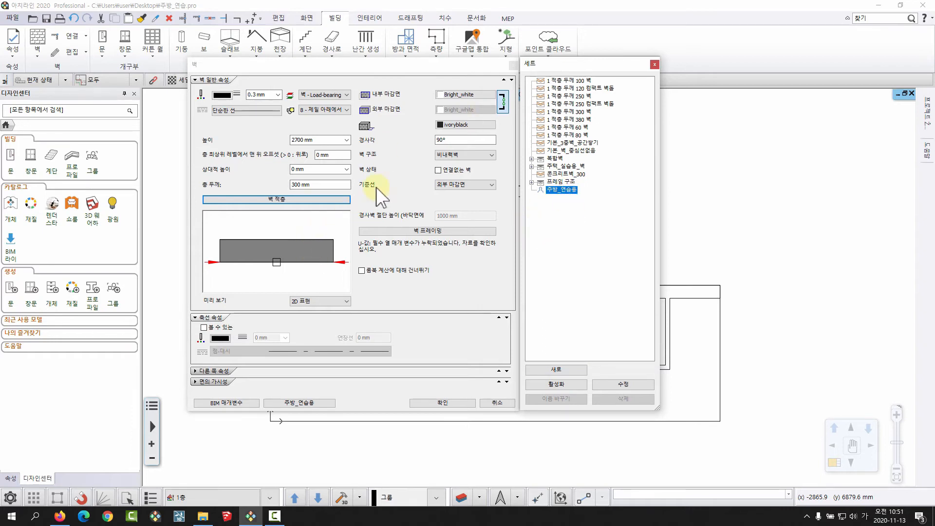
pyautogui.click(431, 404)
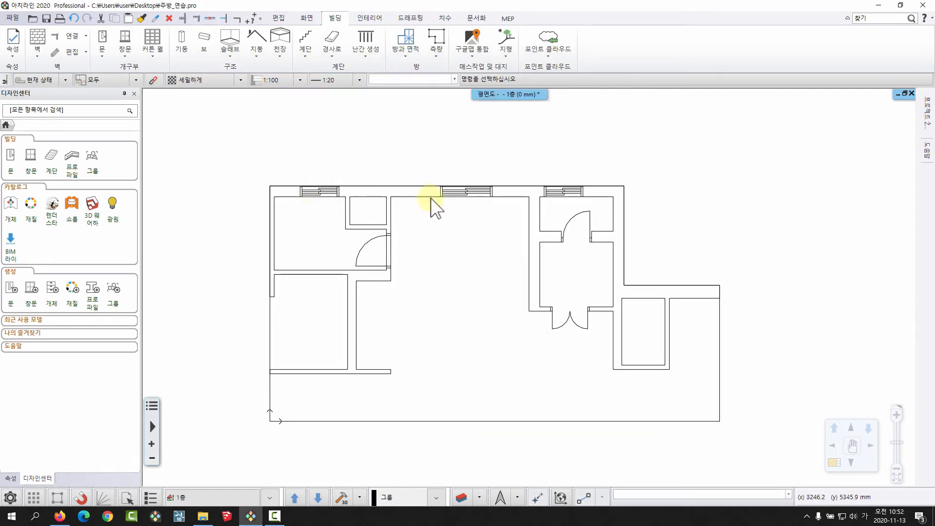
# - Create the upper exterior wall with dwg 드로잉 위 벽, from its outer line's two ends and the parallel inner line
pyautogui.click(37, 56)
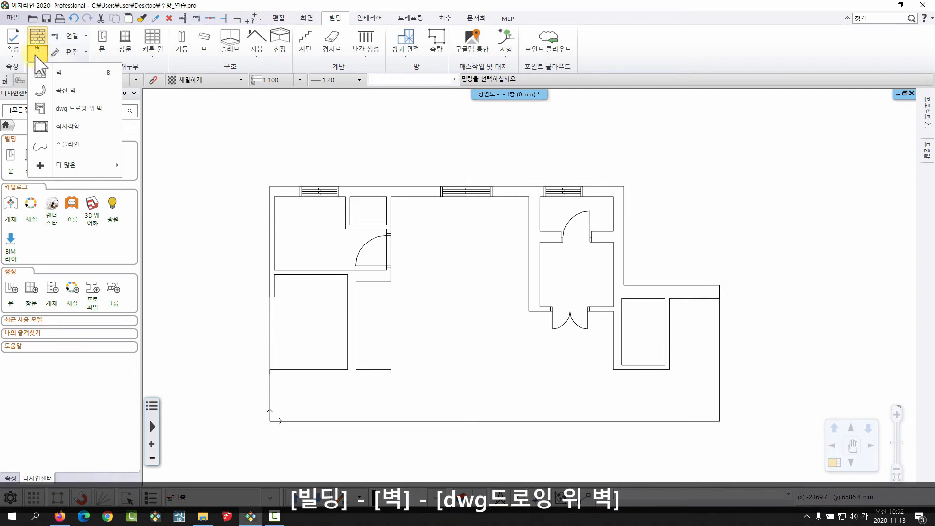
pyautogui.click(67, 108)
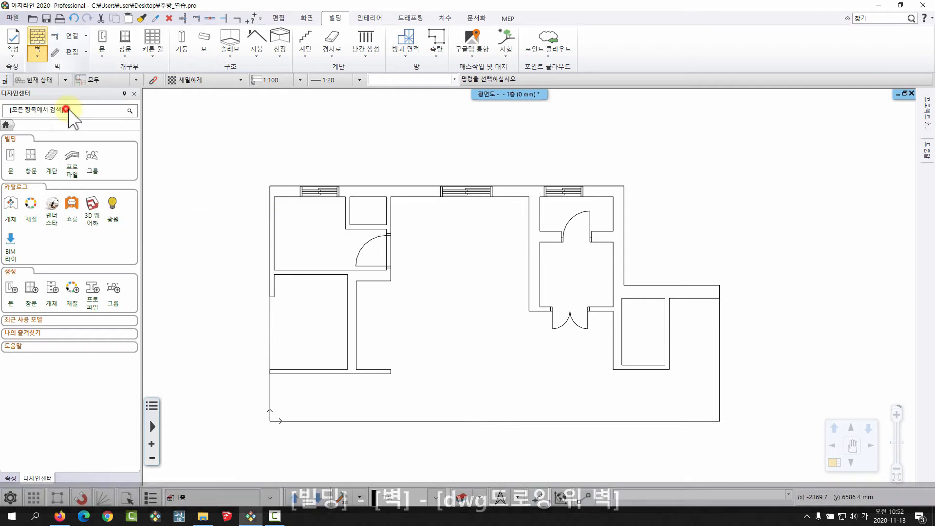
pyautogui.moveTo(438, 236); pyautogui.dragTo(429, 208, button='middle')
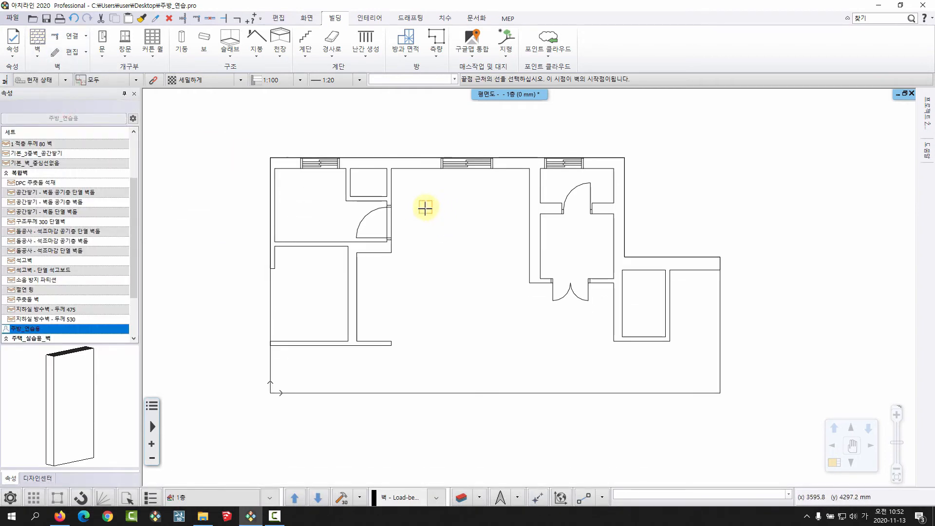
pyautogui.scroll(1, 350, 224)
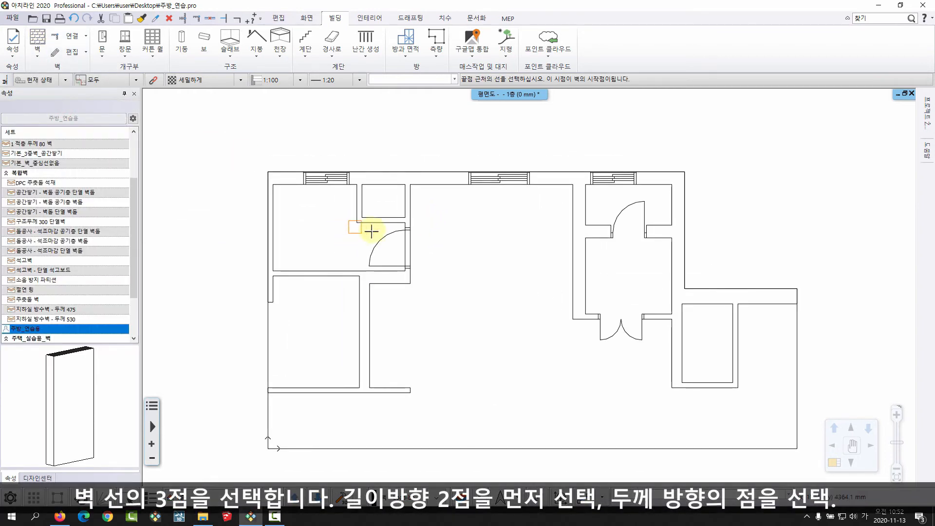
pyautogui.scroll(1, 358, 231)
pyautogui.click(279, 169)
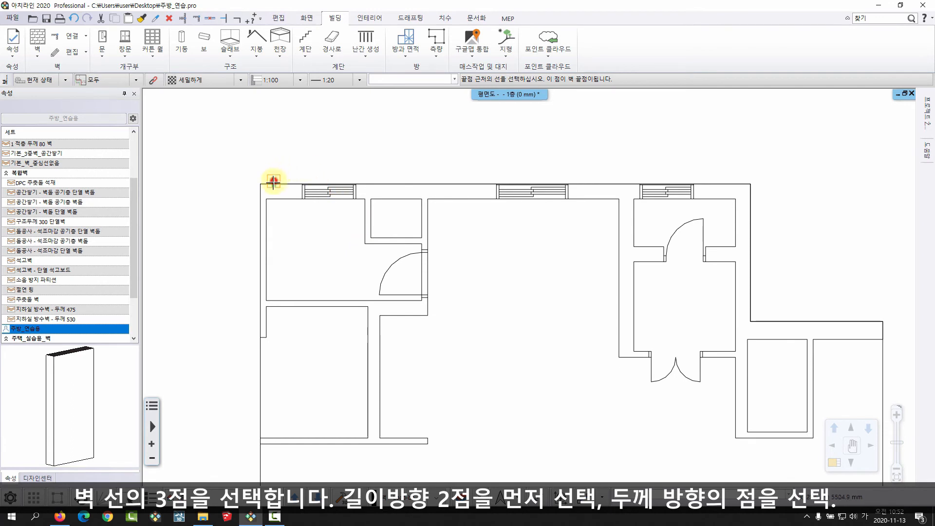
pyautogui.click(731, 183)
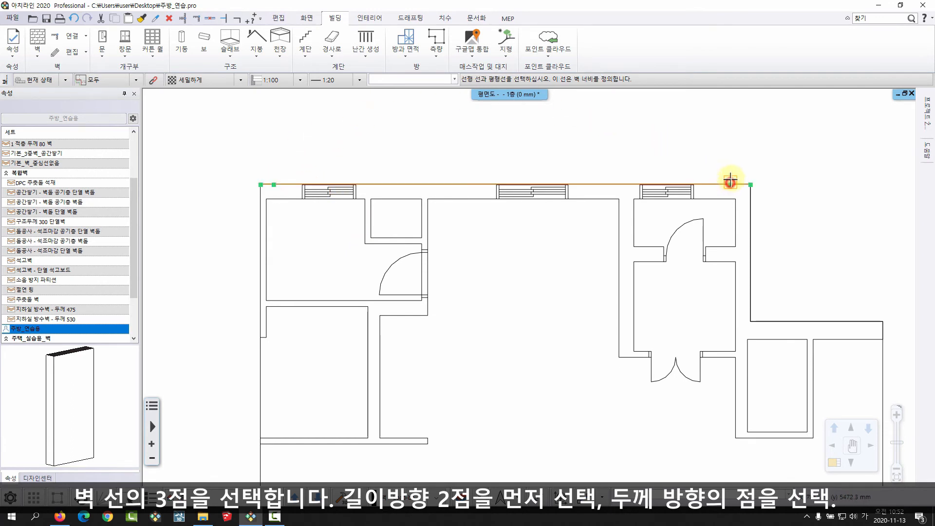
pyautogui.click(720, 200)
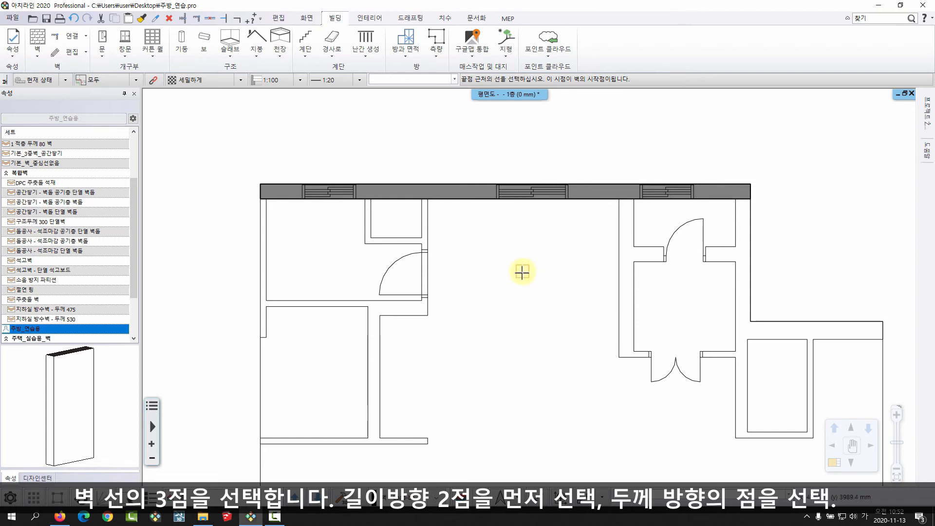
pyautogui.press('Escape')
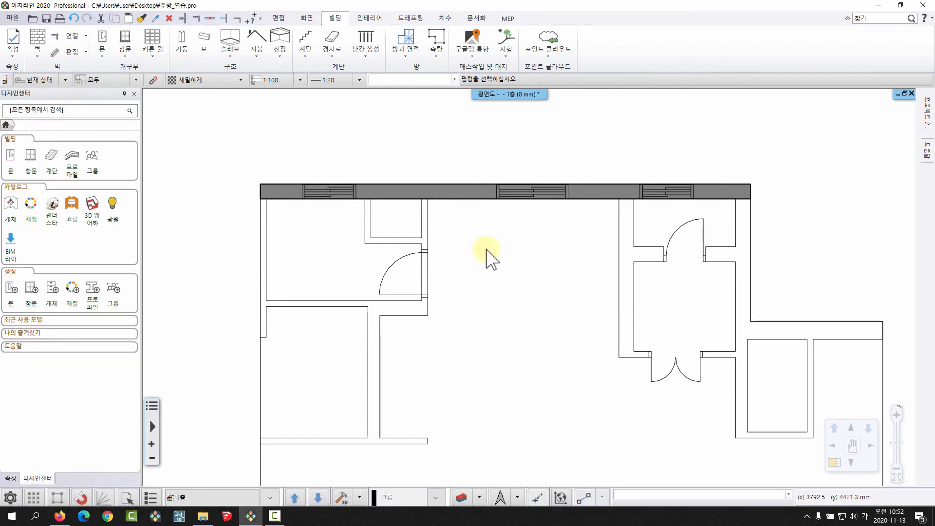
# - Show the 3D view beside the floor plan and examine the whole new wall in it
pyautogui.moveTo(529, 285); pyautogui.dragTo(495, 272, button='middle')
pyautogui.click(836, 463)
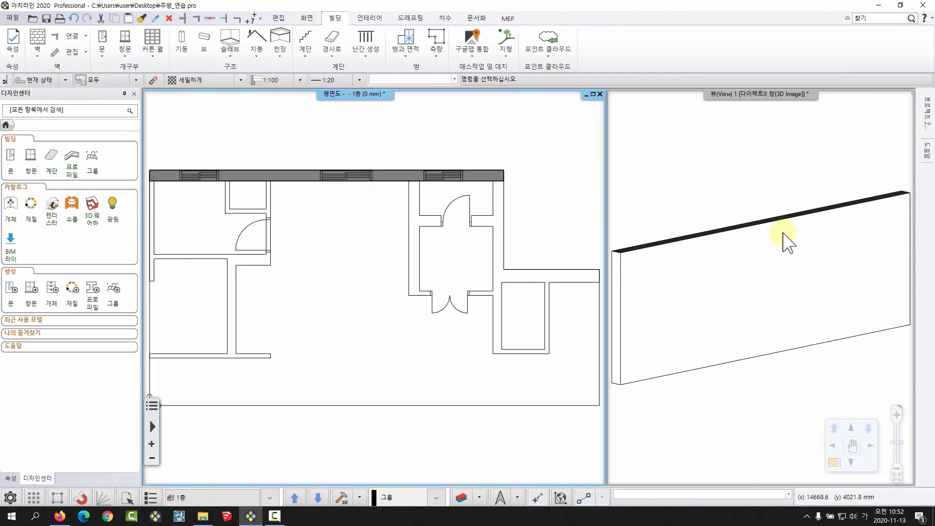
pyautogui.moveTo(737, 248)
pyautogui.mouseDown(button='middle')
pyautogui.moveTo(758, 269)
pyautogui.moveTo(680, 295)
pyautogui.moveTo(755, 220)
pyautogui.moveTo(818, 262)
pyautogui.moveTo(717, 278)
pyautogui.moveTo(724, 319)
pyautogui.moveTo(796, 267)
pyautogui.moveTo(720, 276)
pyautogui.moveTo(736, 263)
pyautogui.mouseUp(button='middle')
pyautogui.scroll(-3, 760, 307)
pyautogui.scroll(-2, 726, 285)
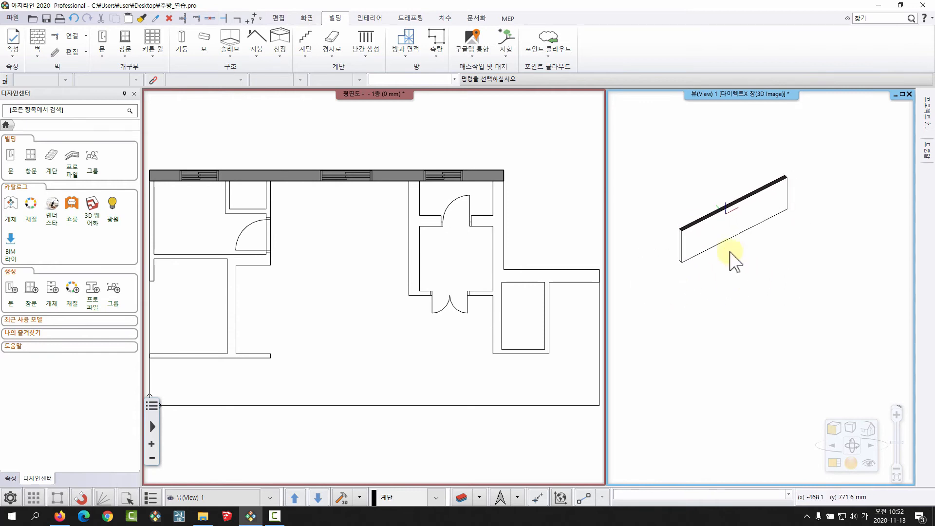
# - Create the exterior wall running down from the upper wall's right end with dwg 드로잉 위 벽, using its outer and inner lines
pyautogui.click(438, 265)
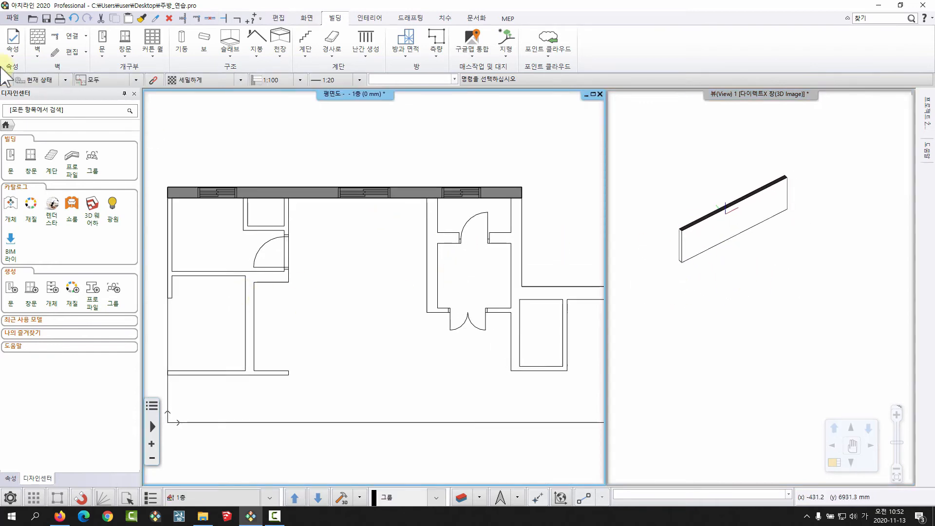
pyautogui.click(38, 59)
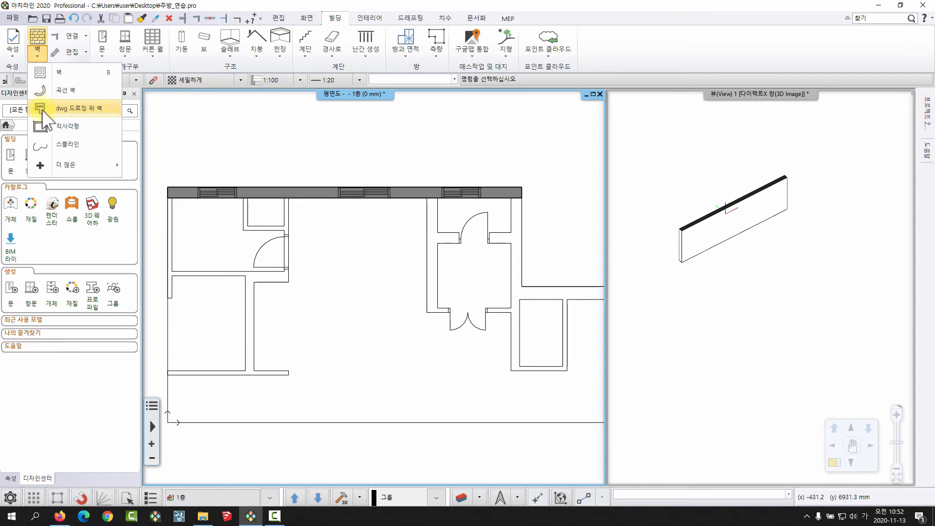
pyautogui.click(65, 111)
pyautogui.moveTo(484, 304); pyautogui.dragTo(468, 252, button='middle')
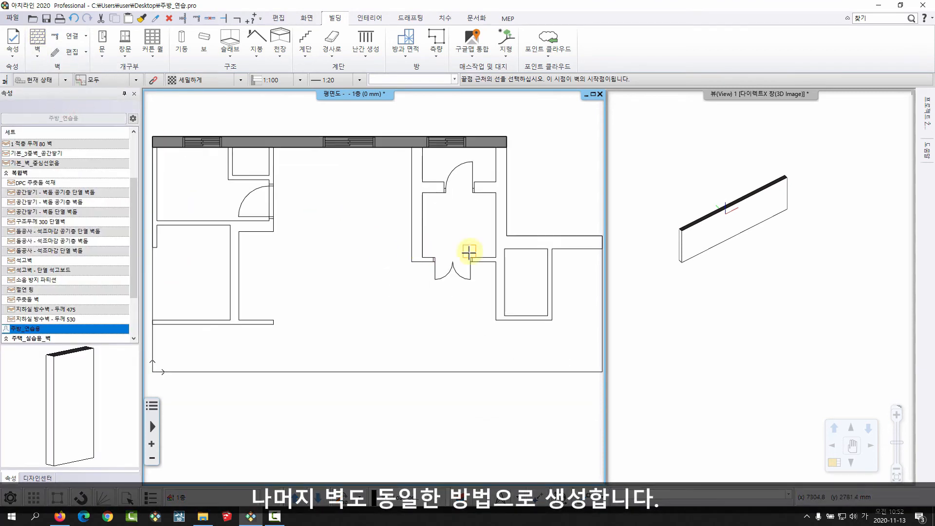
pyautogui.moveTo(516, 222); pyautogui.dragTo(432, 253, button='middle')
pyautogui.scroll(1, 432, 254)
pyautogui.moveTo(426, 206); pyautogui.dragTo(409, 257, button='middle')
pyautogui.scroll(2, 410, 256)
pyautogui.click(403, 216)
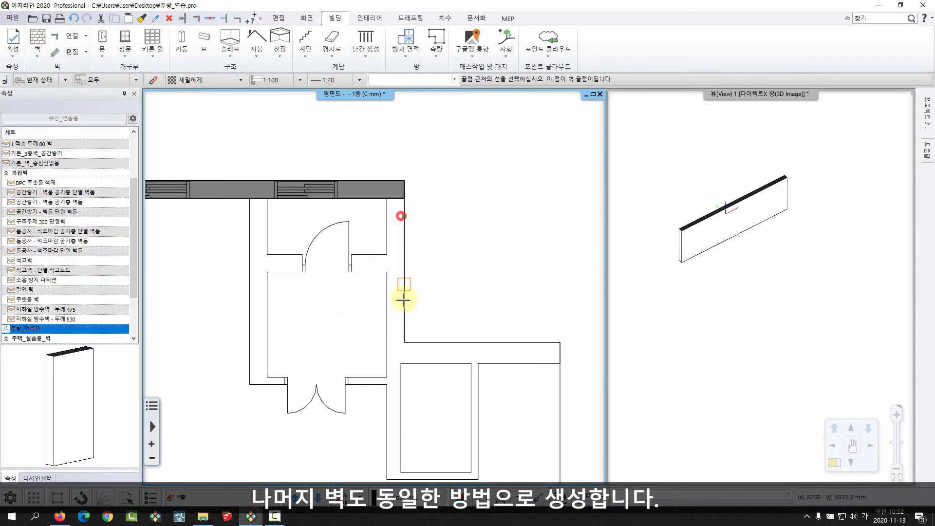
pyautogui.click(404, 321)
pyautogui.click(385, 319)
# - Create the horizontal exterior wall that continues right from the lower end of the new vertical wall, over its two parallel lines
pyautogui.moveTo(418, 323); pyautogui.dragTo(417, 273, button='middle')
pyautogui.click(415, 277)
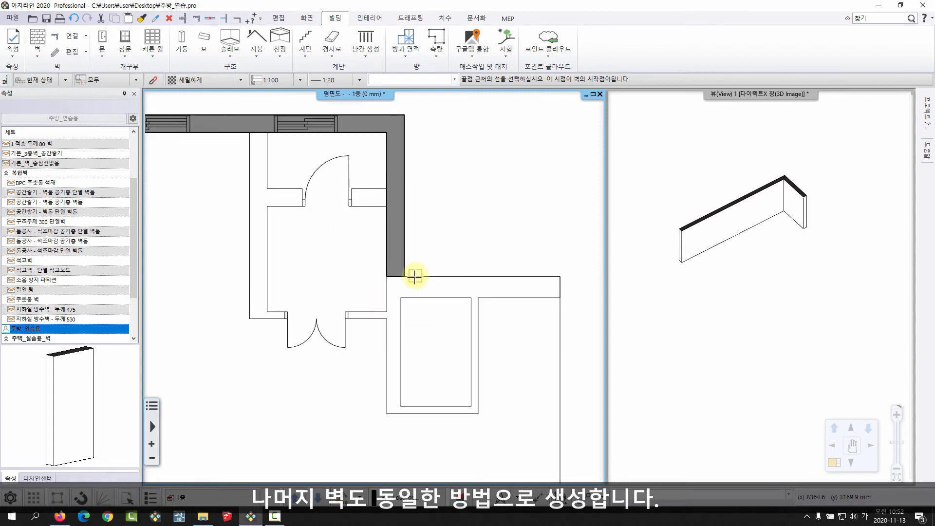
pyautogui.click(538, 277)
pyautogui.click(549, 304)
# - Create the vertical wall along the left side of the rooms with the single and double doors, from its parallel lines
pyautogui.scroll(-2, 359, 289)
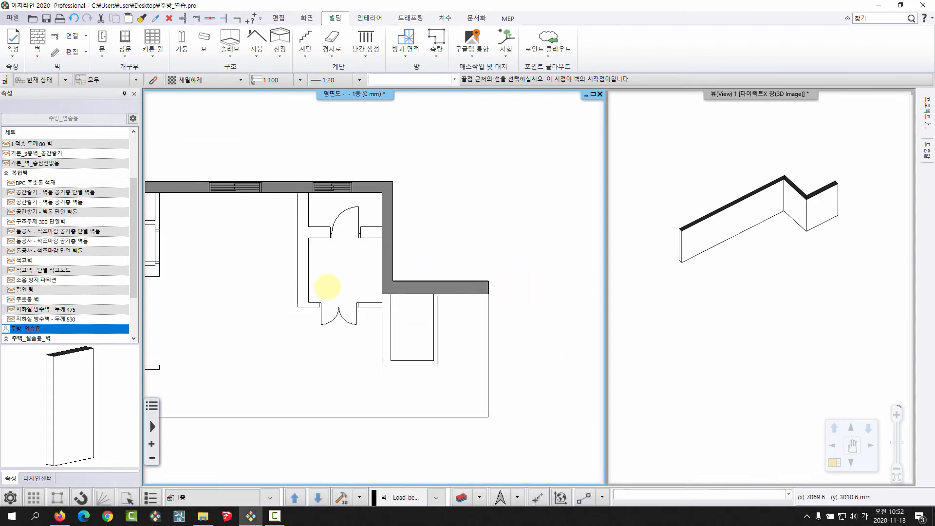
pyautogui.moveTo(328, 286); pyautogui.dragTo(228, 264, button='middle')
pyautogui.scroll(2, 372, 284)
pyautogui.scroll(2, 436, 296)
pyautogui.moveTo(440, 298); pyautogui.dragTo(493, 341, button='middle')
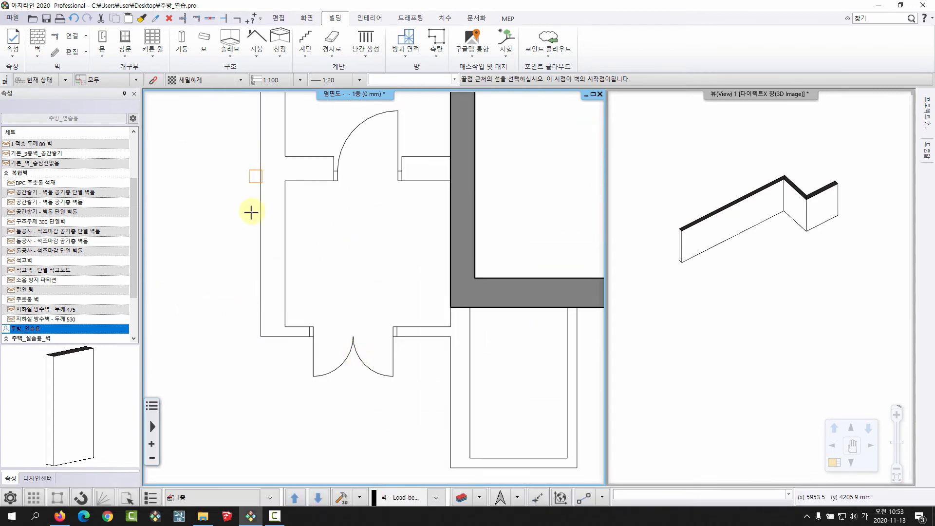
pyautogui.moveTo(250, 211); pyautogui.dragTo(262, 253, button='middle')
pyautogui.click(300, 147)
pyautogui.click(297, 348)
pyautogui.click(265, 336)
# - Create the cross wall along the single door's lines and the thinner wall along the double door's lines below it
pyautogui.click(309, 201)
pyautogui.click(443, 199)
pyautogui.click(444, 227)
pyautogui.moveTo(297, 374); pyautogui.dragTo(315, 307, button='middle')
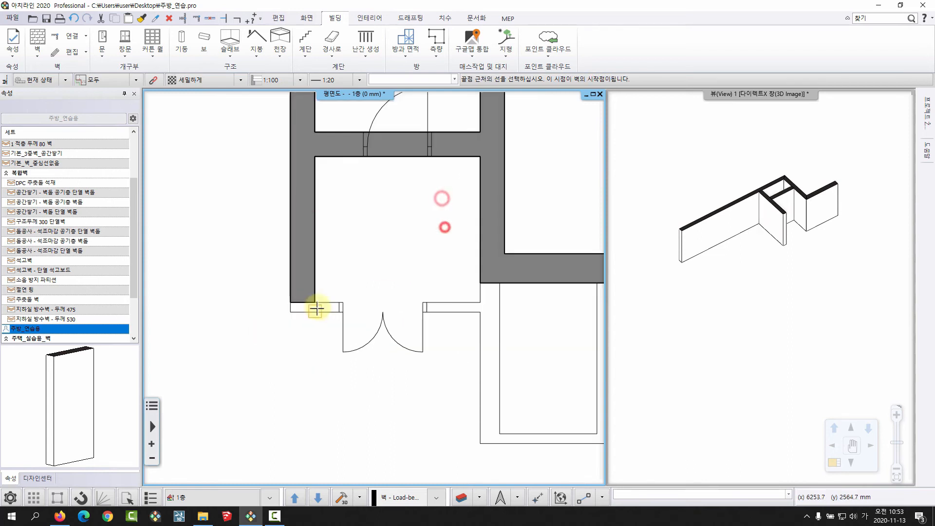
pyautogui.click(329, 300)
pyautogui.click(445, 300)
pyautogui.click(466, 314)
# - Create the left wall of the small room at the lower right, from its inner line and the parallel outer line
pyautogui.moveTo(381, 317); pyautogui.dragTo(357, 268, button='middle')
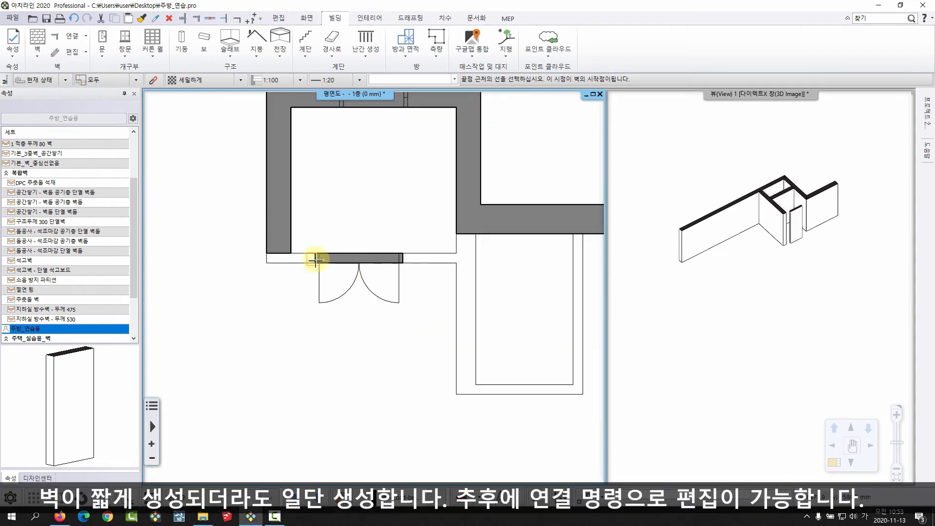
pyautogui.moveTo(496, 325); pyautogui.dragTo(412, 345, button='middle')
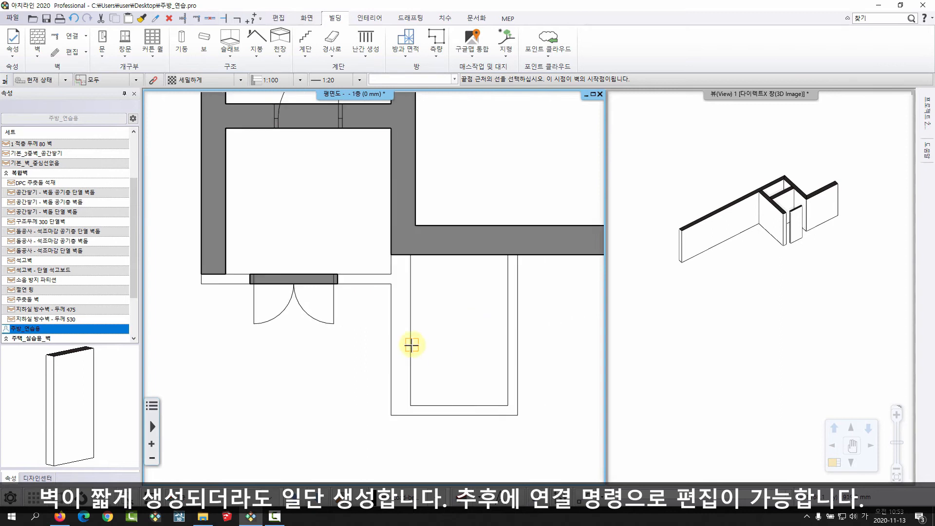
pyautogui.click(414, 244)
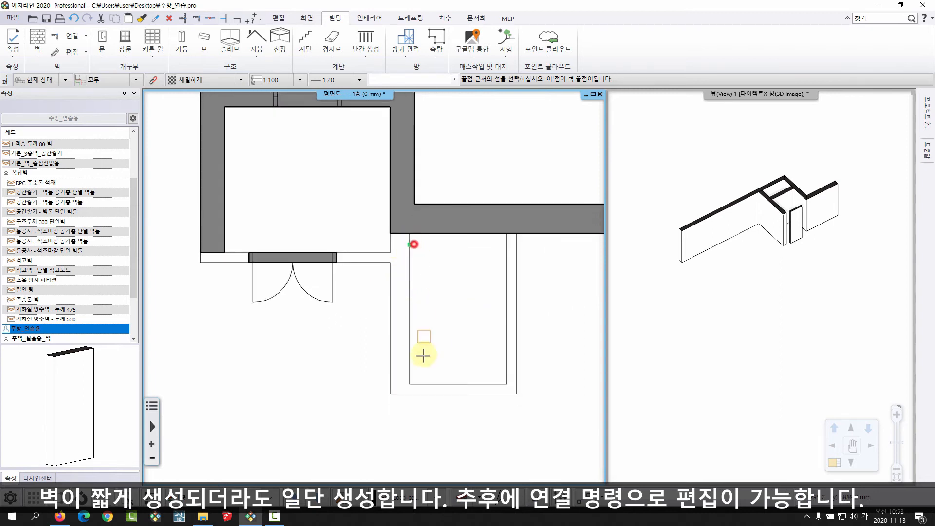
pyautogui.click(417, 371)
pyautogui.click(387, 365)
# - Create the lower and right walls that close the small lower-right room, over their parallel lines
pyautogui.click(424, 384)
pyautogui.click(483, 382)
pyautogui.click(481, 394)
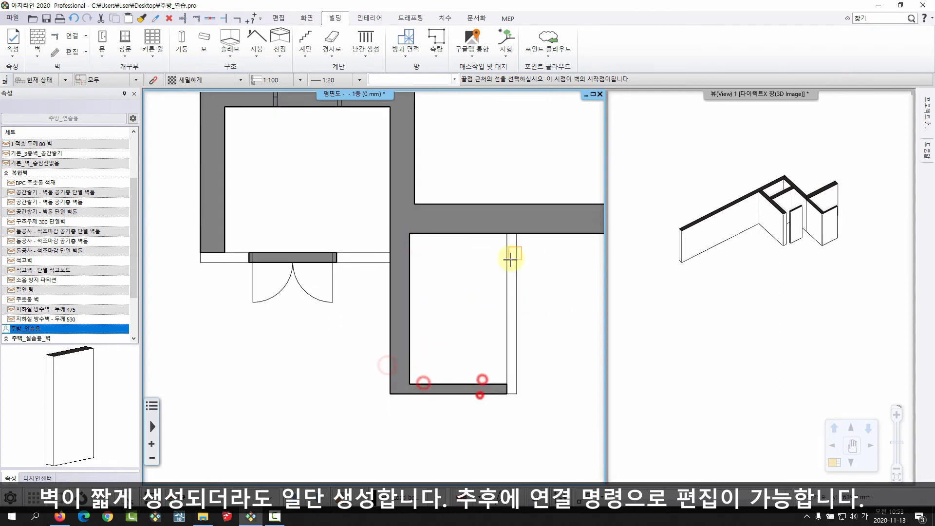
pyautogui.click(517, 251)
pyautogui.click(519, 370)
pyautogui.click(504, 360)
# - Create the bottom wall and the right vertical wall of the lower-left room over their parallel lines
pyautogui.click(276, 340)
pyautogui.click(402, 341)
pyautogui.click(410, 355)
pyautogui.click(360, 323)
pyautogui.click(364, 209)
pyautogui.click(374, 225)
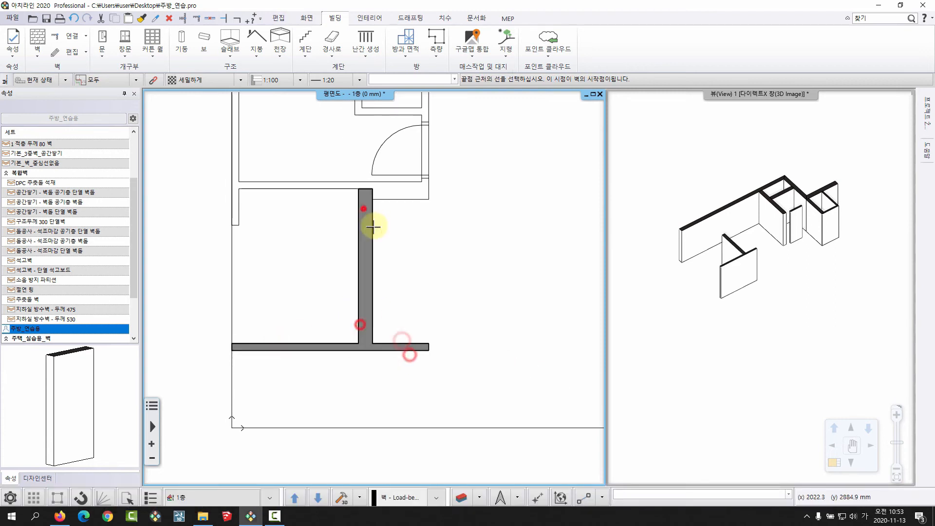
# - Create the short thick wall right of the lower-left room's vertical wall and the long wall between the two left rooms
pyautogui.click(371, 320)
pyautogui.click(438, 322)
pyautogui.click(416, 293)
pyautogui.click(430, 336)
pyautogui.click(286, 334)
pyautogui.click(288, 321)
# - Create the upper-left room's right wall along the door and the lower and left walls of the small compartment inside it
pyautogui.moveTo(567, 316); pyautogui.dragTo(483, 367, button='middle')
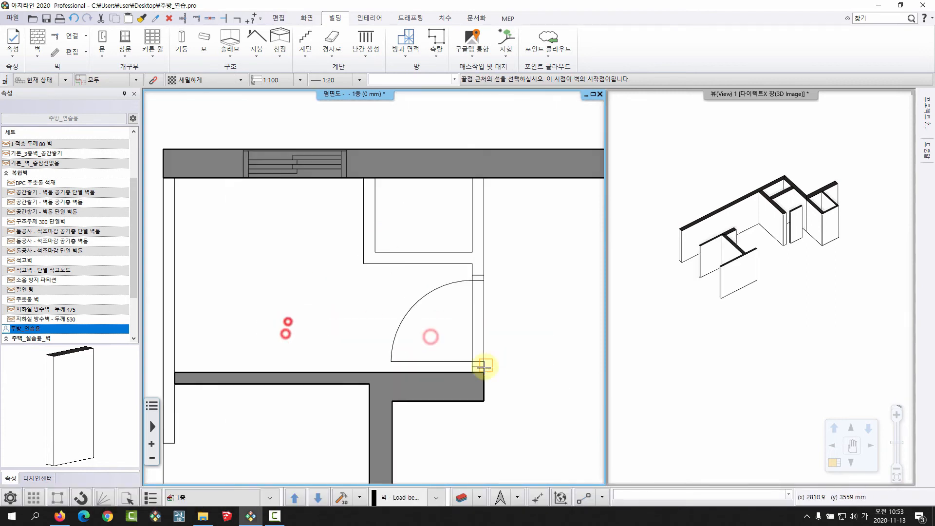
pyautogui.click(488, 365)
pyautogui.click(486, 202)
pyautogui.click(472, 190)
pyautogui.click(460, 267)
pyautogui.click(372, 268)
pyautogui.click(359, 194)
pyautogui.moveTo(179, 193); pyautogui.dragTo(338, 178, button='middle')
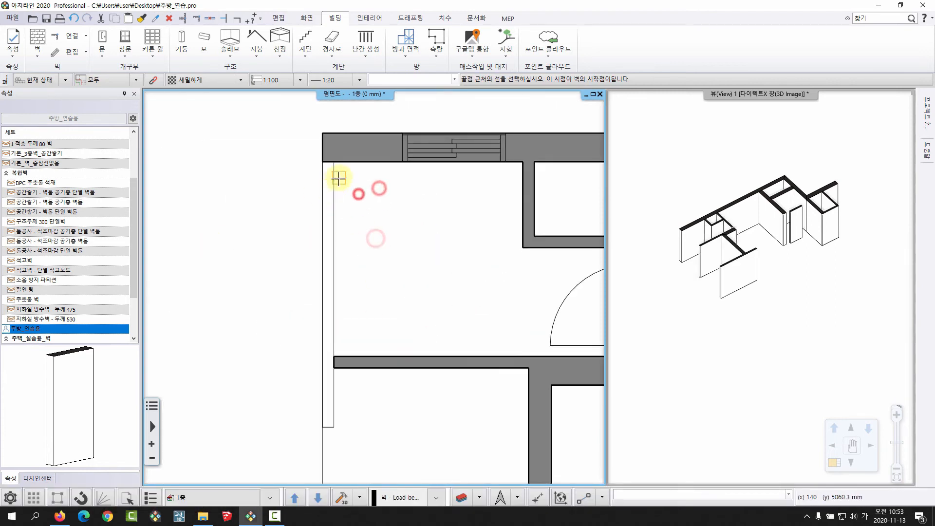
pyautogui.click(323, 169)
pyautogui.click(322, 415)
pyautogui.click(337, 408)
pyautogui.press('Escape')
pyautogui.click(332, 326)
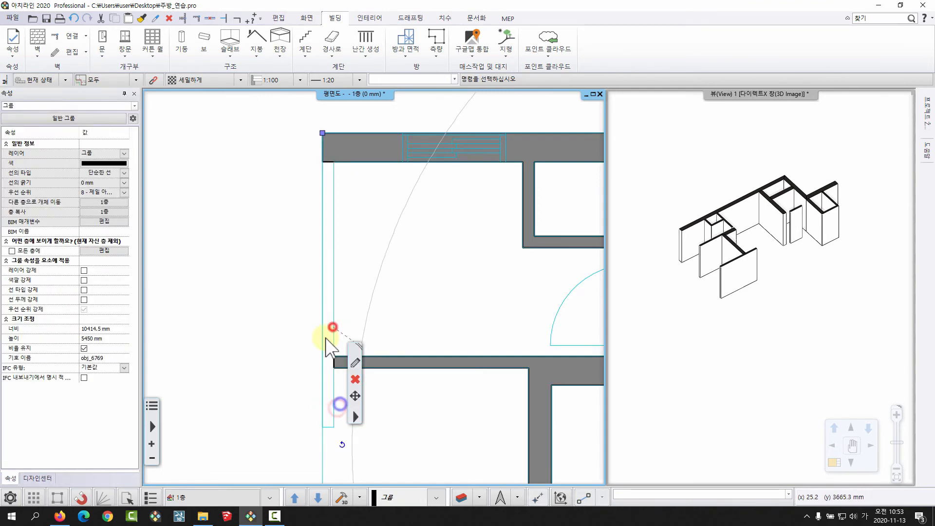
pyautogui.press('Escape')
# - Create the upper-left room's left exterior wall with dwg 드로잉 위 벽 over its two parallel lines, and end the command
pyautogui.scroll(1, 335, 338)
pyautogui.click(35, 49)
pyautogui.click(54, 111)
pyautogui.click(323, 159)
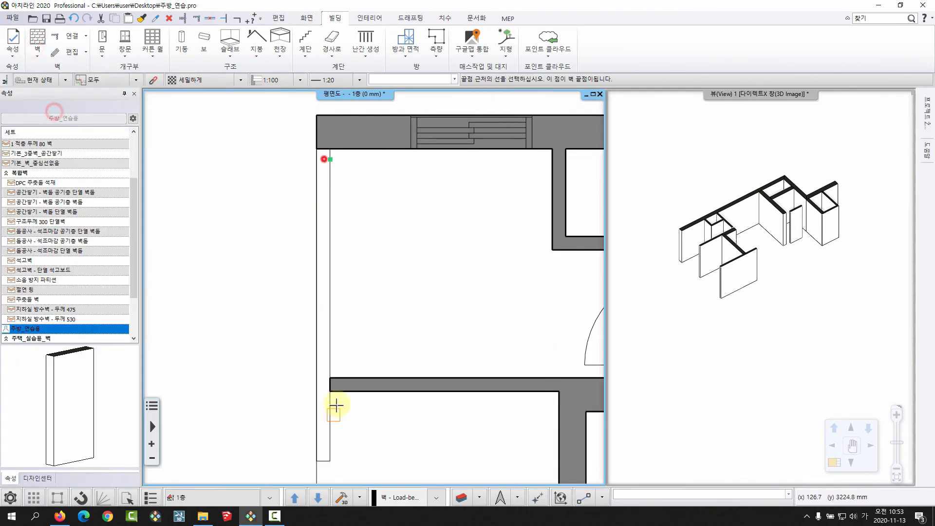
pyautogui.click(330, 422)
pyautogui.click(314, 366)
pyautogui.rightClick(305, 314)
# - Examine the created walls in the 3D view and compare them with the plan lines around the left rooms
pyautogui.scroll(-3, 305, 314)
pyautogui.moveTo(465, 286); pyautogui.dragTo(361, 291, button='middle')
pyautogui.scroll(-2, 410, 292)
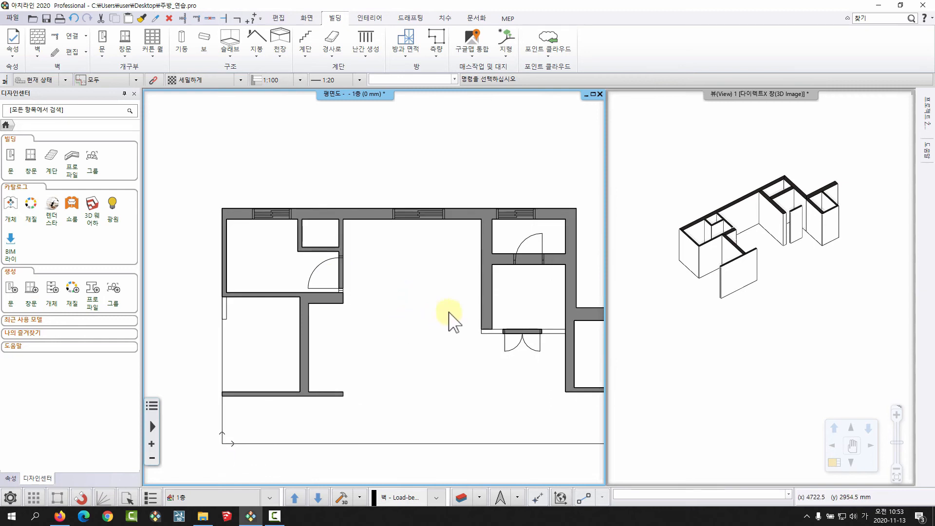
pyautogui.moveTo(468, 312); pyautogui.dragTo(406, 290, button='middle')
pyautogui.click(726, 251)
pyautogui.scroll(3, 760, 243)
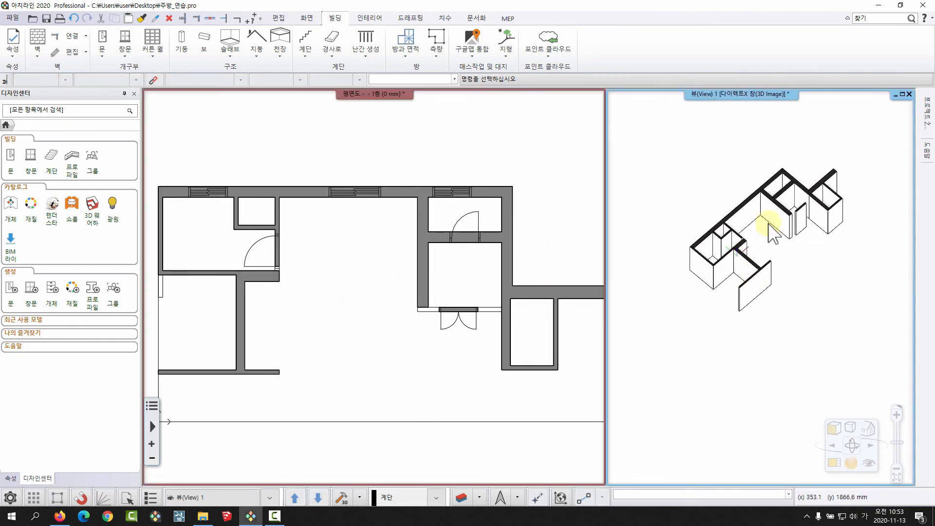
pyautogui.moveTo(464, 333); pyautogui.dragTo(478, 277, button='middle')
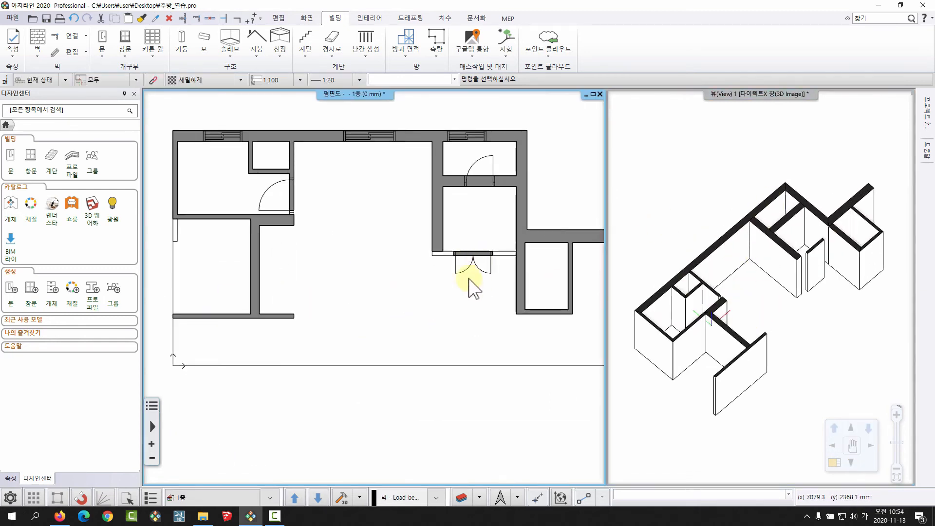
pyautogui.scroll(3, 255, 234)
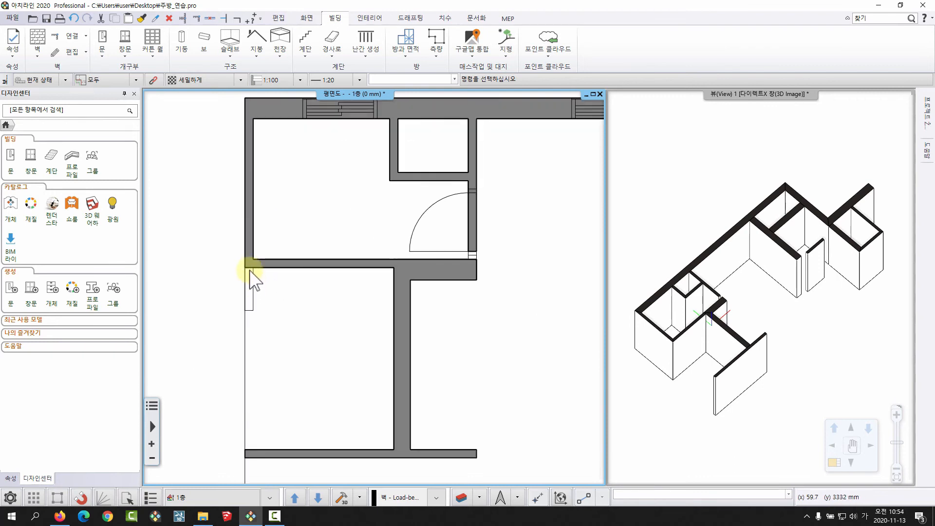
pyautogui.moveTo(457, 254); pyautogui.dragTo(108, 199, button='middle')
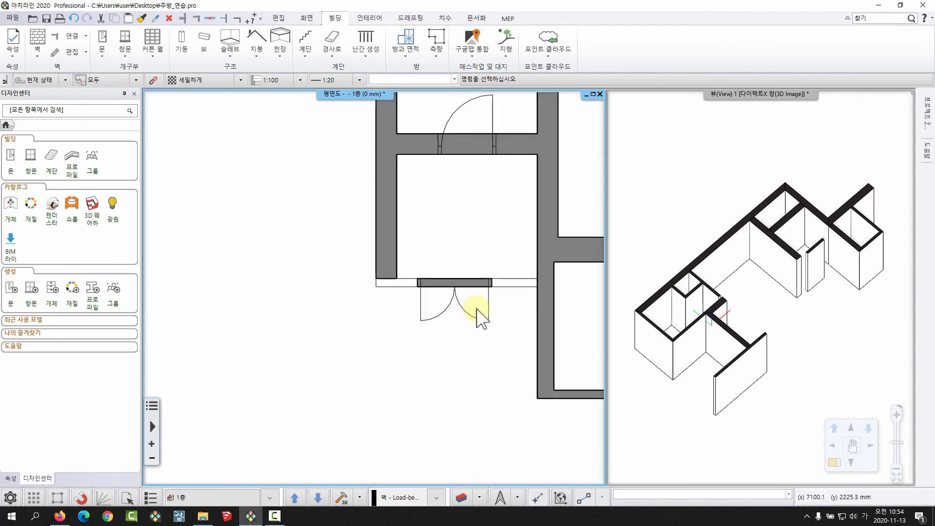
# - Examine the wall at the double door and the distances from its ends to the neighbouring vertical walls
pyautogui.scroll(-2, 480, 297)
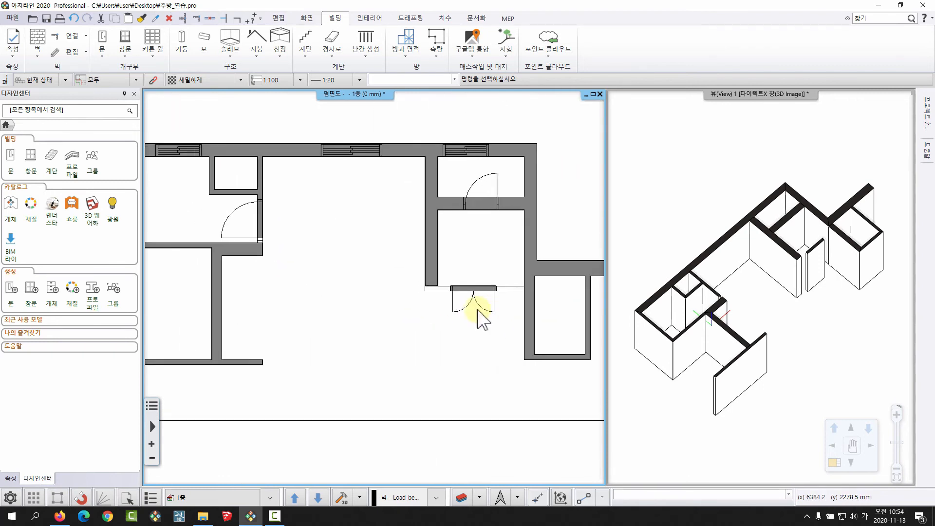
pyautogui.scroll(2, 470, 292)
pyautogui.scroll(2, 501, 307)
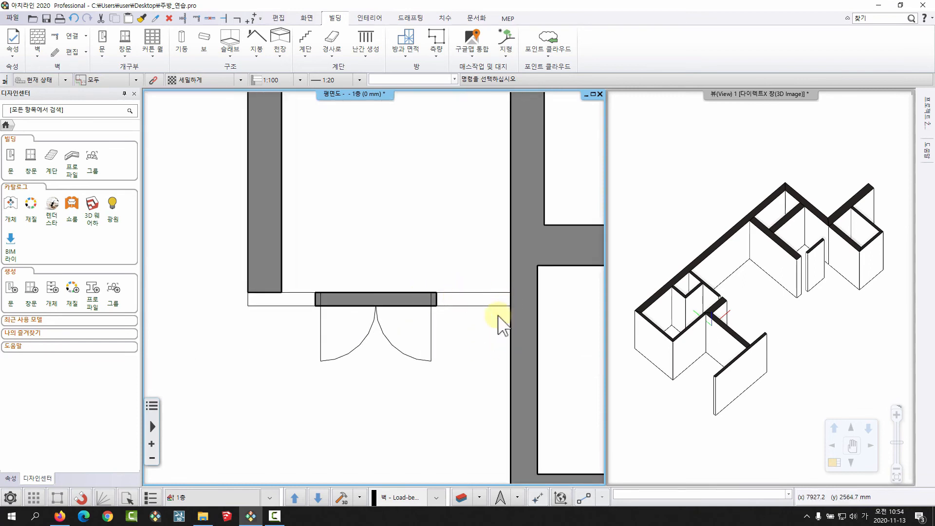
pyautogui.scroll(1, 467, 298)
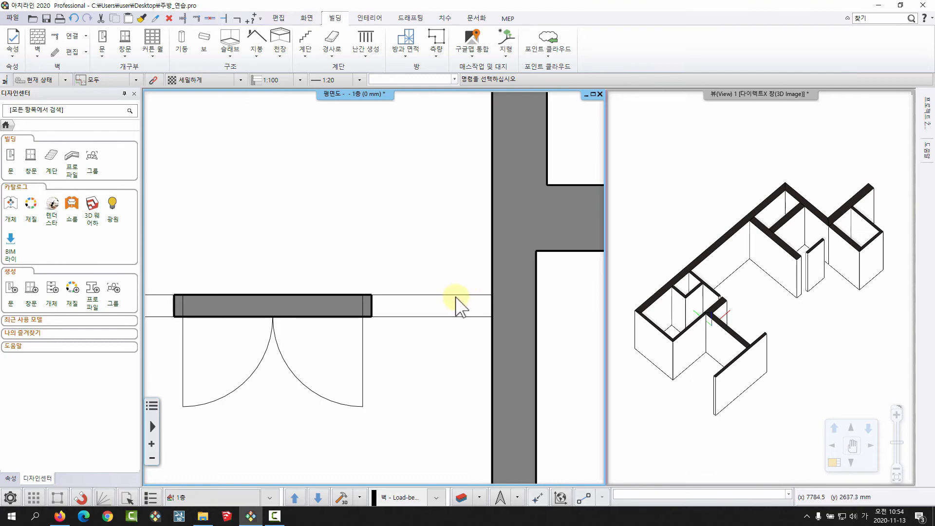
pyautogui.click(302, 307)
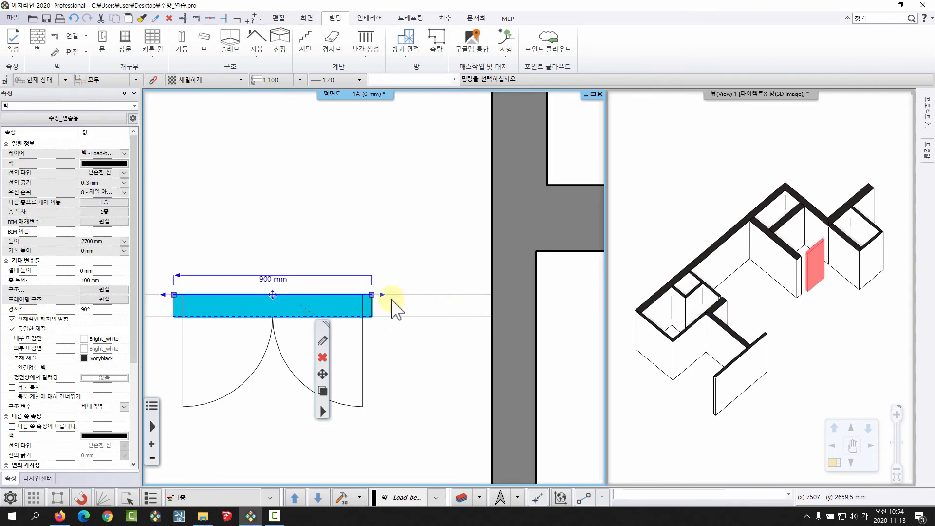
pyautogui.press('Escape')
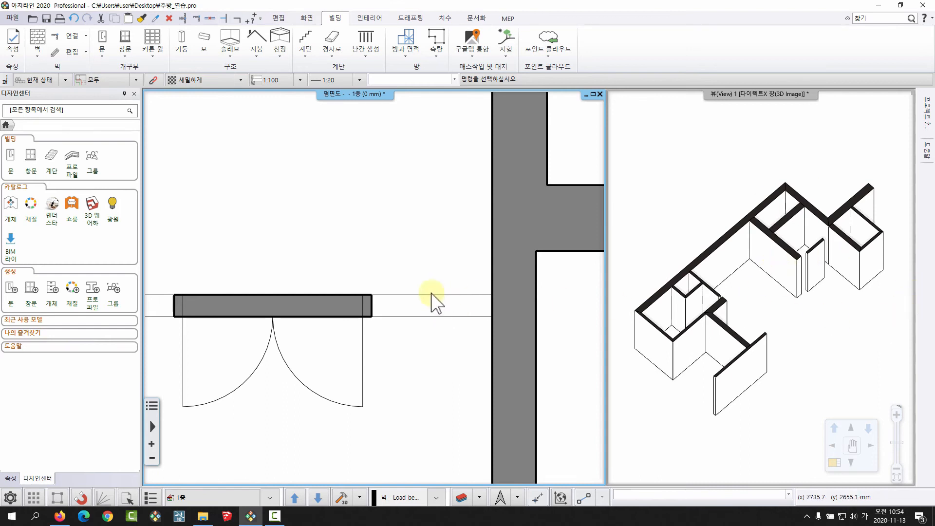
pyautogui.scroll(-3, 432, 294)
pyautogui.scroll(-3, 431, 303)
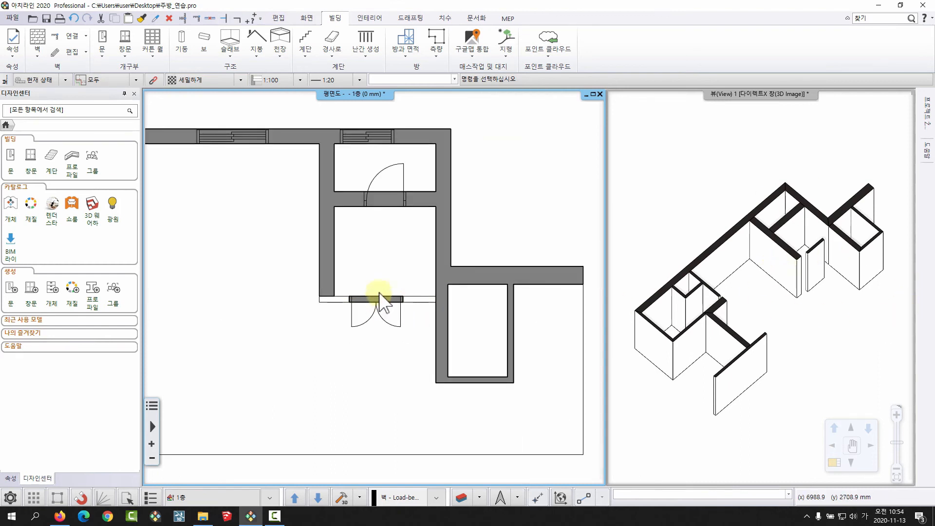
pyautogui.moveTo(382, 299); pyautogui.dragTo(524, 288, button='middle')
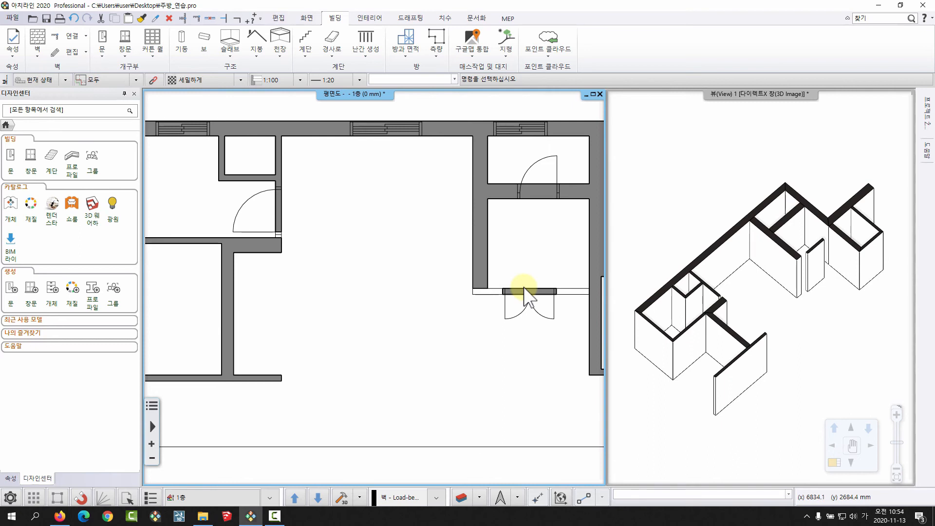
pyautogui.moveTo(526, 284); pyautogui.dragTo(455, 303, button='middle')
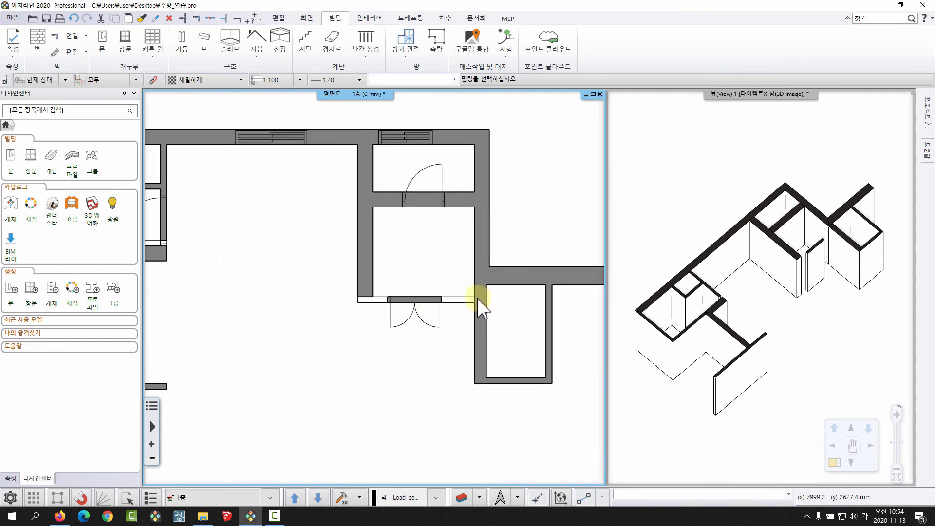
# - Extend the double-door wall to the vertical wall on its right with T 연결, choosing the short wall first
pyautogui.click(79, 35)
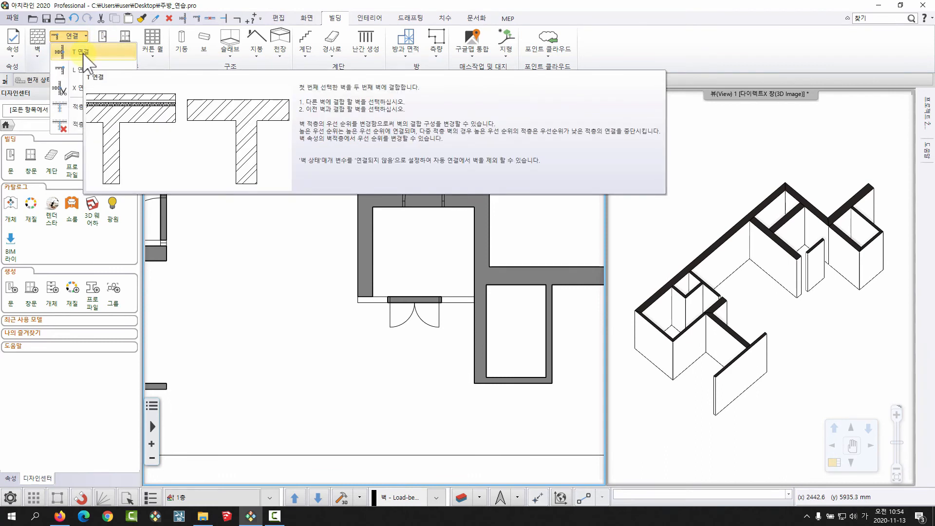
pyautogui.click(84, 53)
pyautogui.scroll(2, 424, 305)
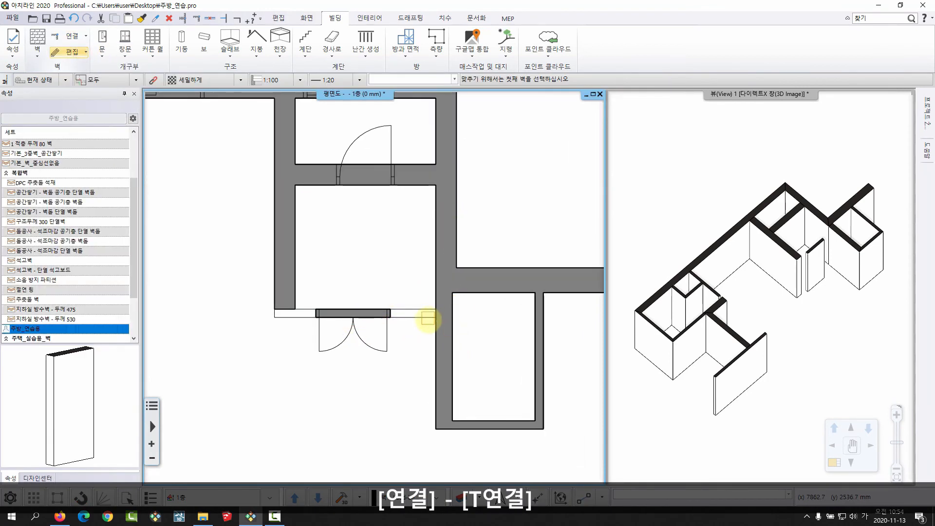
pyautogui.scroll(2, 423, 312)
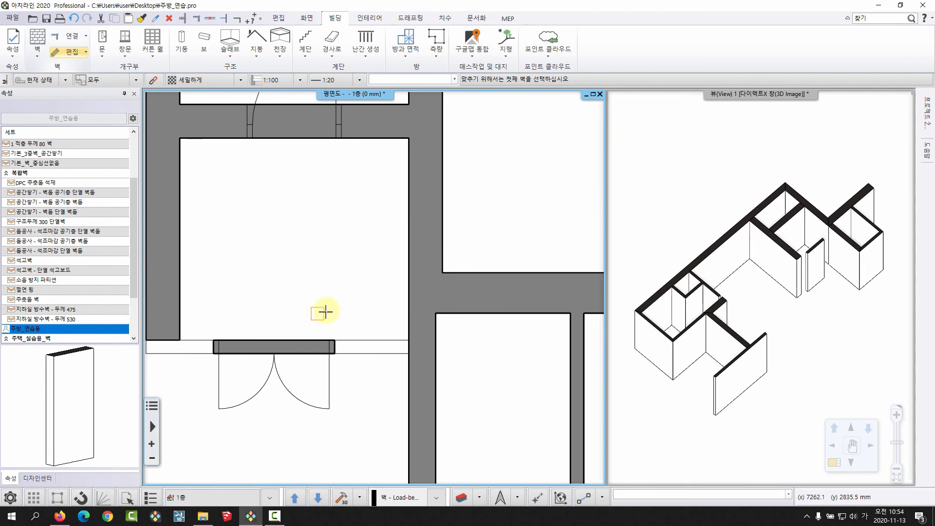
pyautogui.click(317, 341)
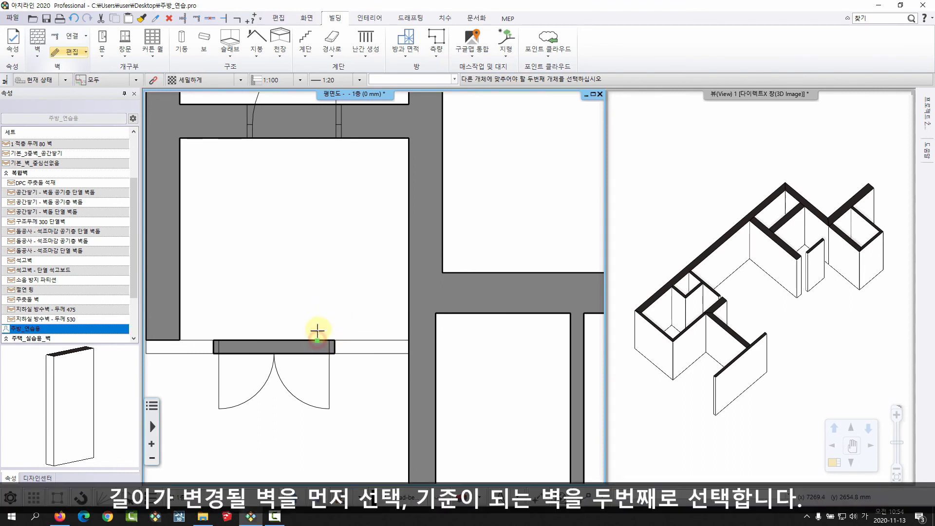
pyautogui.click(406, 315)
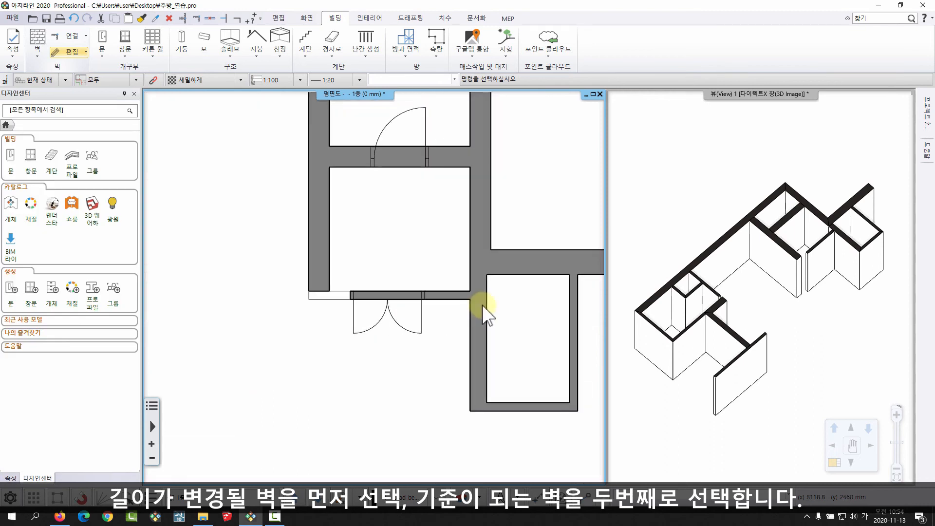
# - Join the double-door wall to the vertical wall on its left at their corner with L 연결
pyautogui.scroll(3, 387, 276)
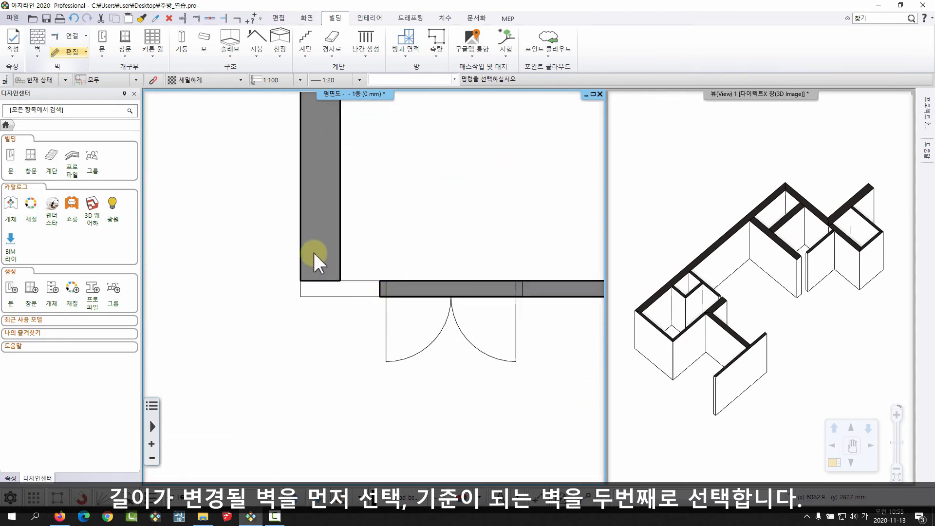
pyautogui.click(83, 36)
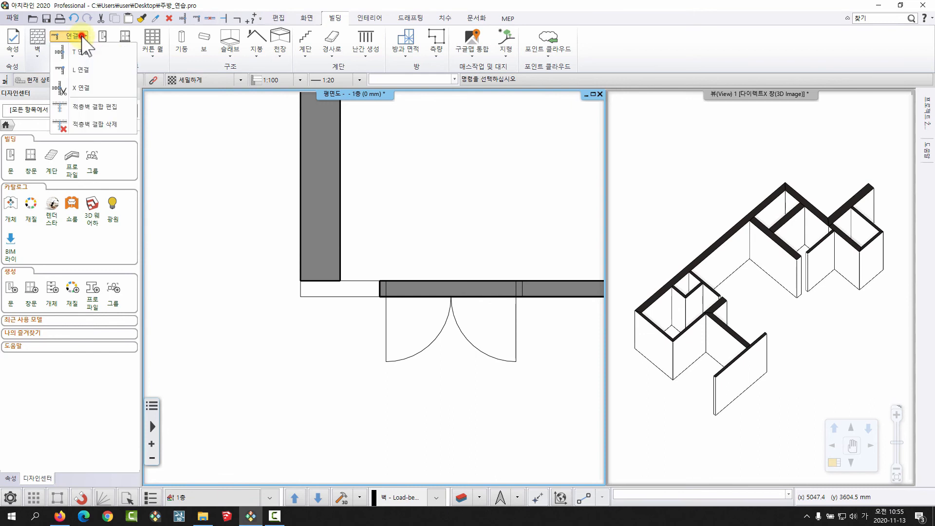
pyautogui.click(83, 71)
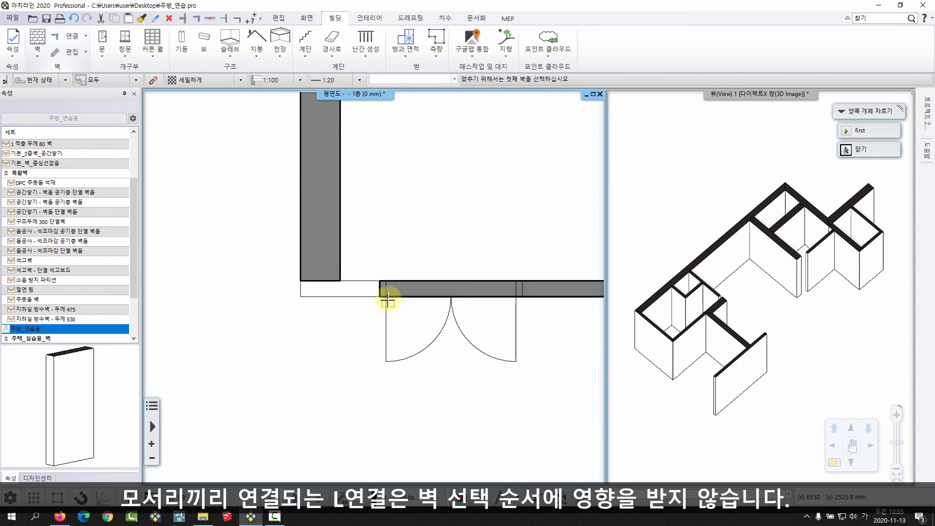
pyautogui.click(436, 300)
pyautogui.click(297, 193)
# - Join the left room's single-door wall to the thick horizontal wall below it with L 연결, and end the command
pyautogui.scroll(-3, 374, 288)
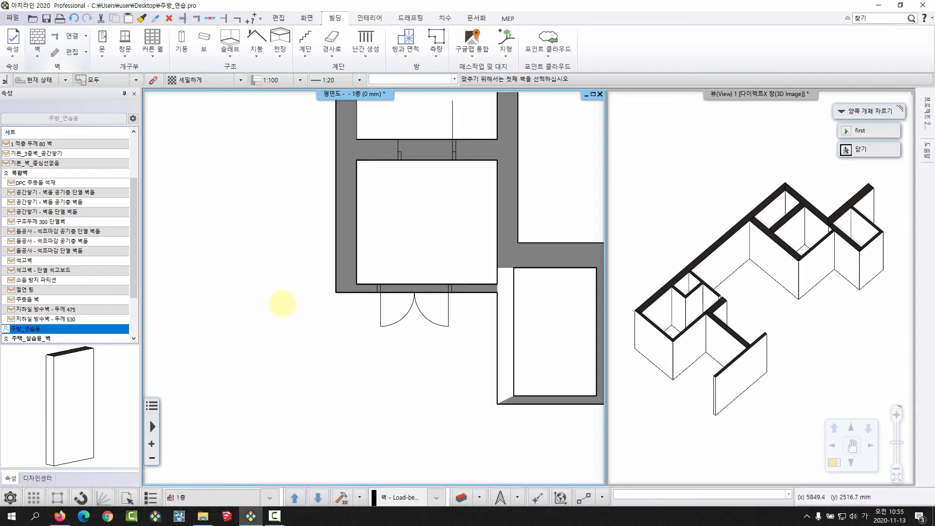
pyautogui.scroll(5, 440, 261)
pyautogui.click(399, 159)
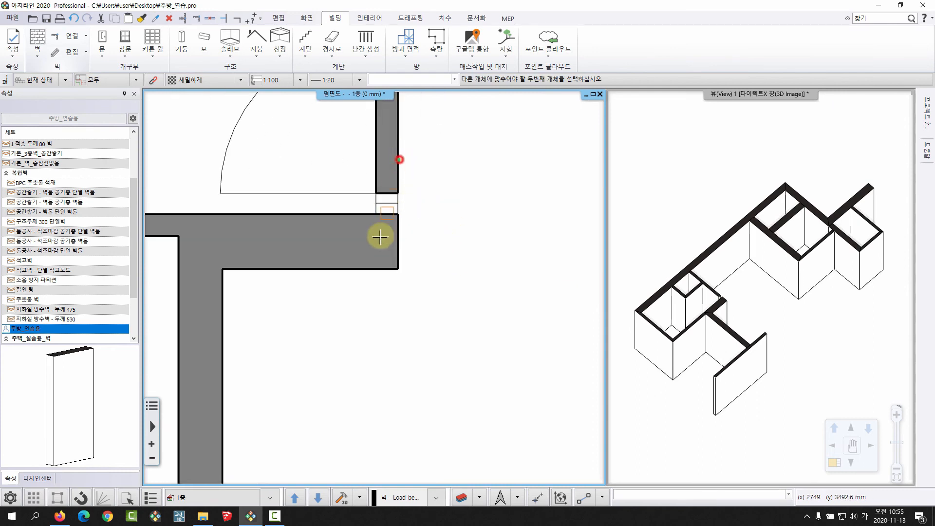
pyautogui.click(314, 274)
pyautogui.scroll(-3, 303, 286)
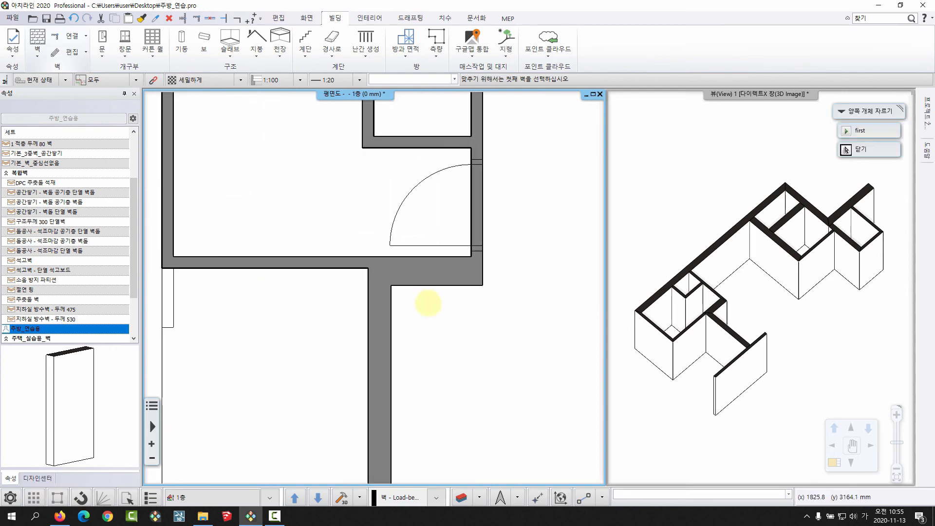
pyautogui.press('Escape')
# - Lengthen the upper-left room's left exterior wall with 길이 변경, down past the horizontal wall to the end of the plan's wall outline
pyautogui.moveTo(429, 303); pyautogui.dragTo(533, 305, button='middle')
pyautogui.moveTo(361, 263); pyautogui.dragTo(456, 229, button='middle')
pyautogui.scroll(2, 354, 276)
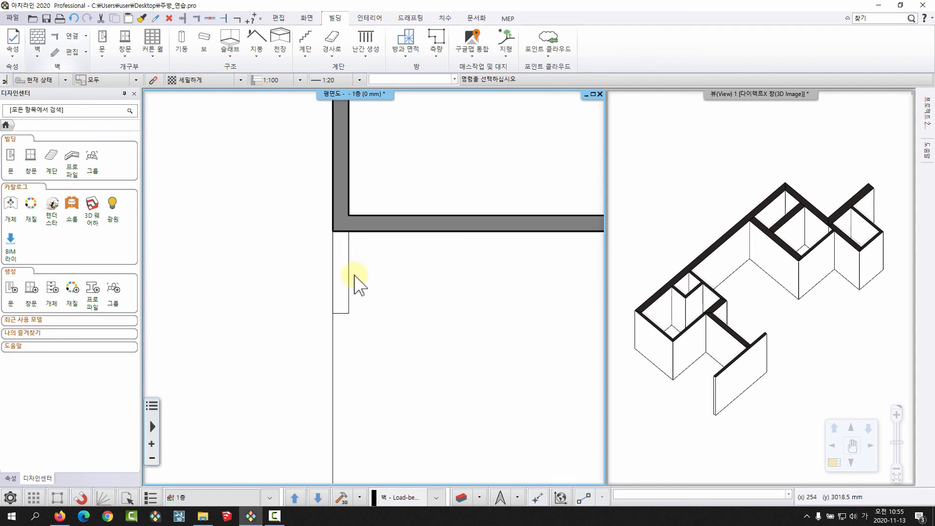
pyautogui.click(341, 181)
pyautogui.moveTo(345, 217); pyautogui.dragTo(299, 226, button='middle')
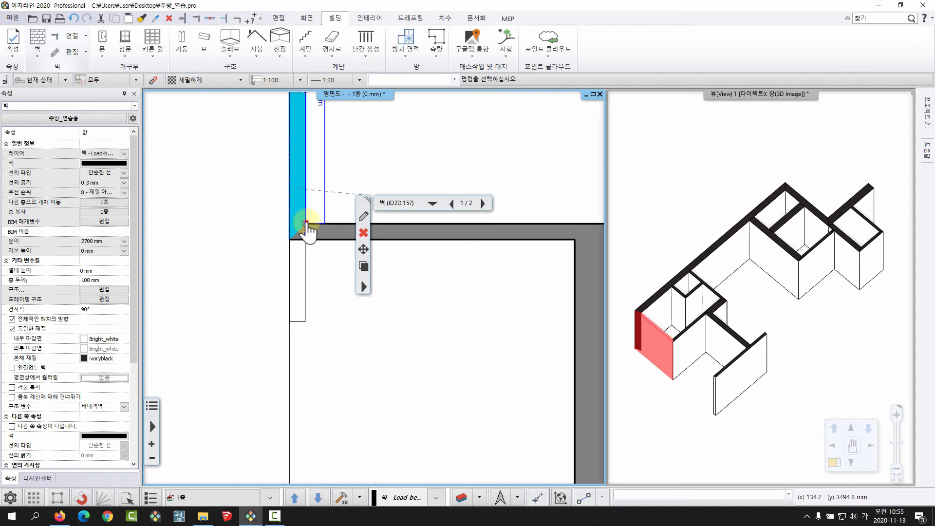
pyautogui.click(306, 223)
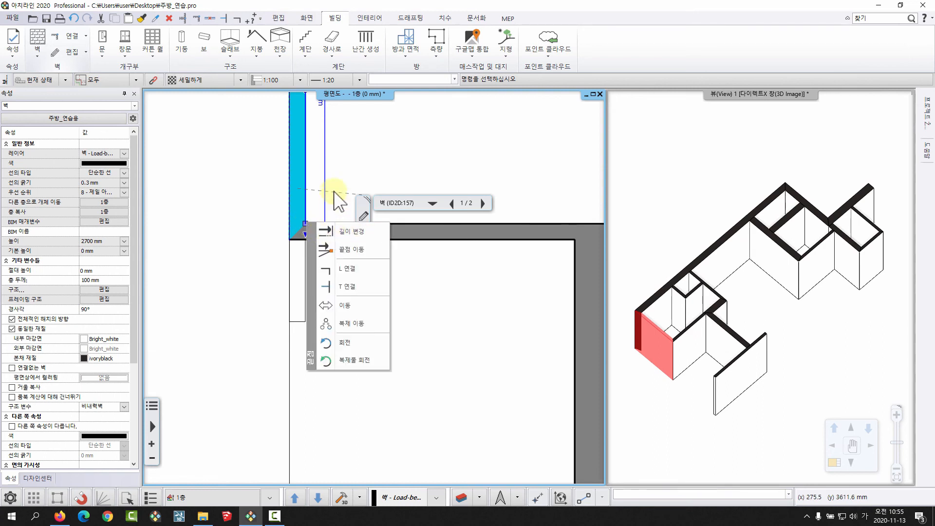
pyautogui.moveTo(283, 181); pyautogui.dragTo(270, 179, button='middle')
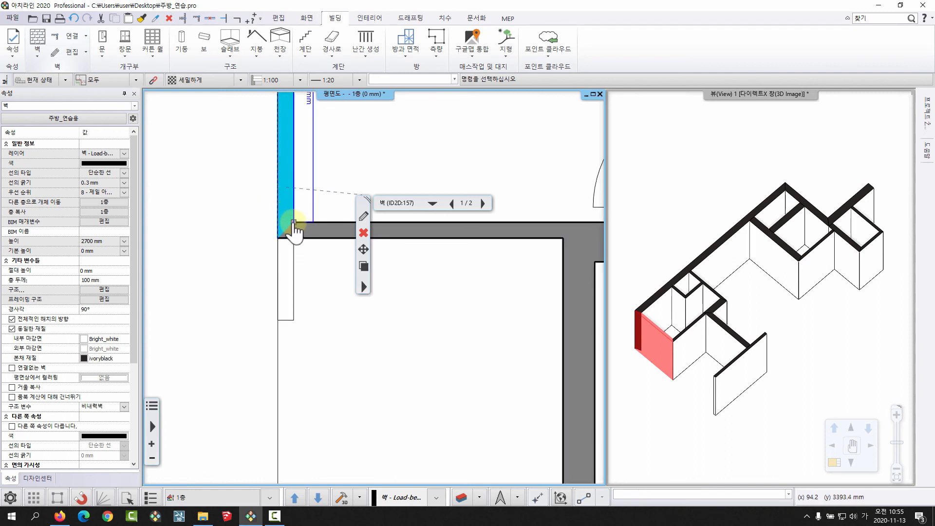
pyautogui.click(293, 223)
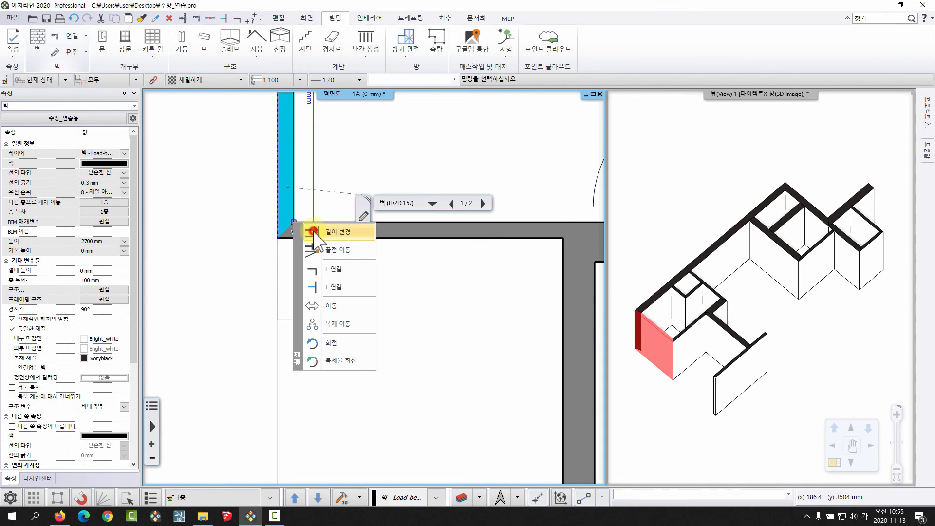
pyautogui.click(312, 232)
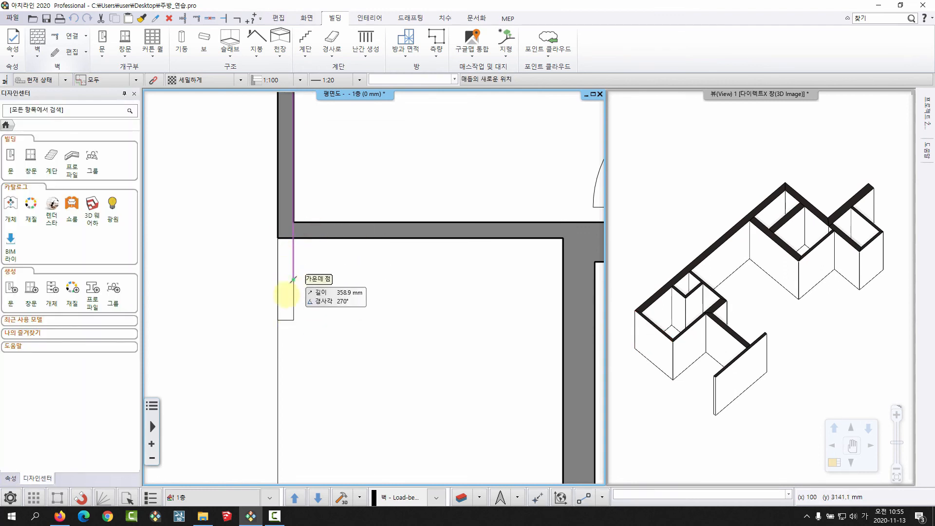
pyautogui.click(299, 327)
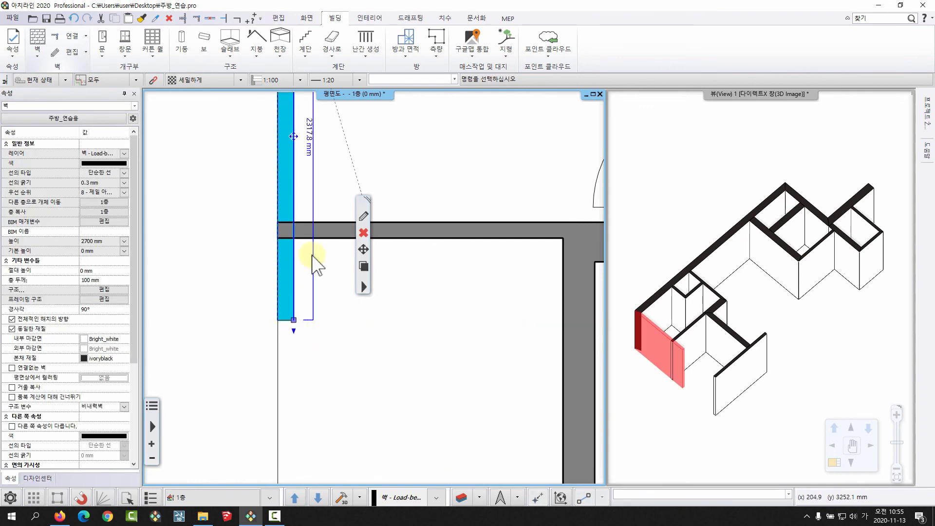
pyautogui.moveTo(313, 256); pyautogui.dragTo(308, 265, button='middle')
pyautogui.press('Escape')
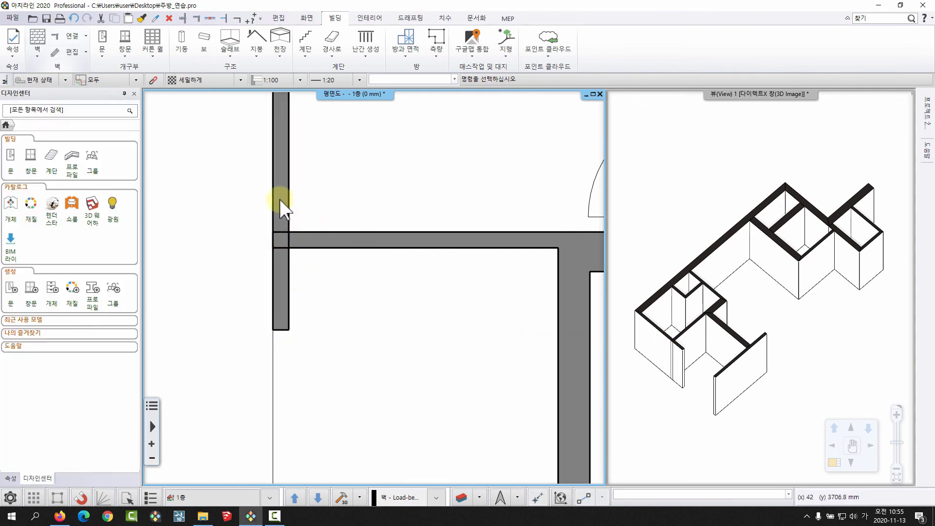
# - Connect the upper-left room's lower horizontal wall to the lengthened left exterior wall with T 연결, choosing the horizontal wall first
pyautogui.moveTo(278, 207); pyautogui.dragTo(269, 242, button='middle')
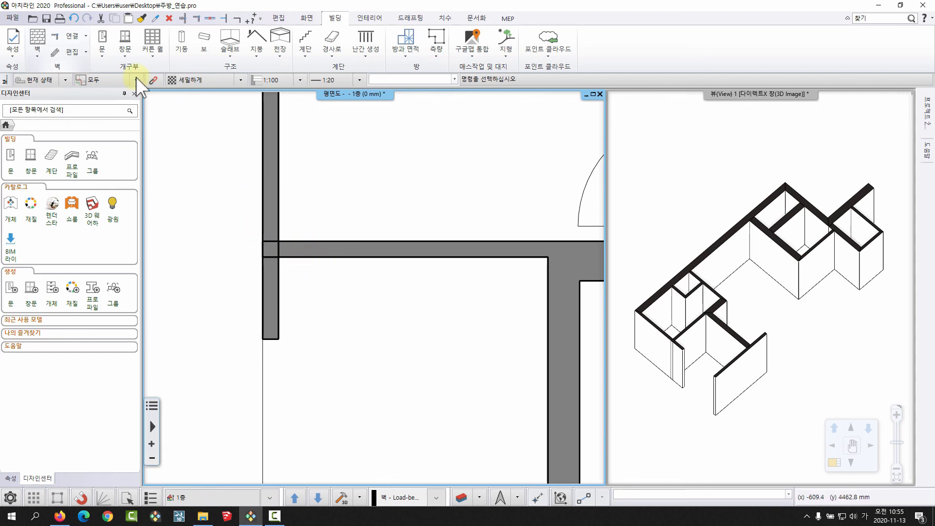
pyautogui.click(76, 38)
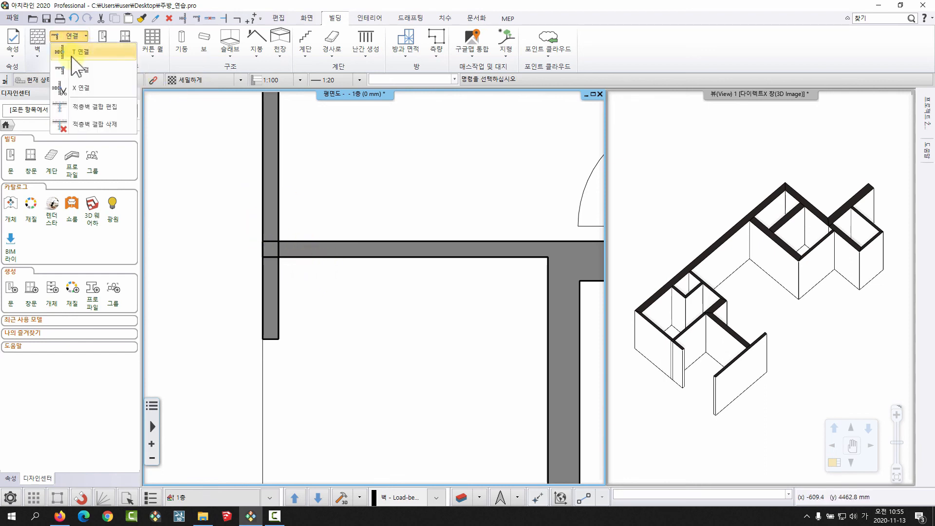
pyautogui.click(72, 55)
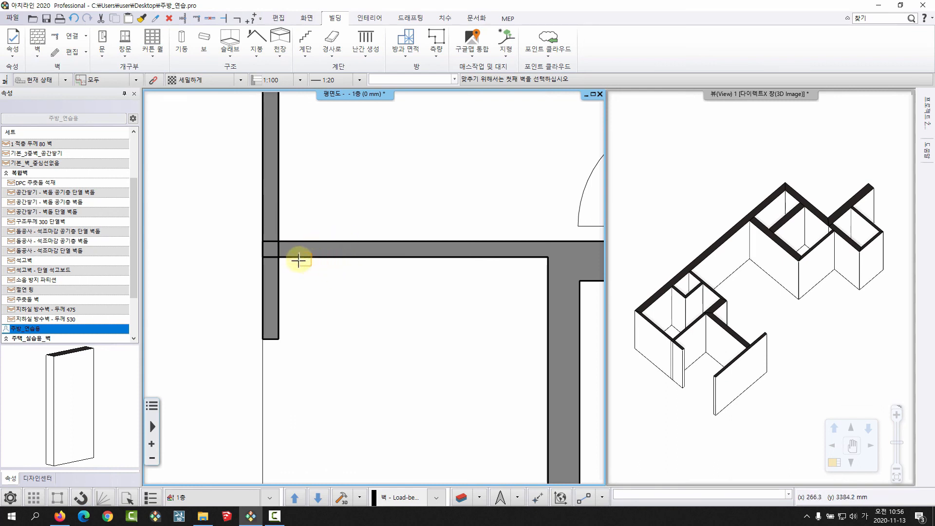
pyautogui.click(307, 258)
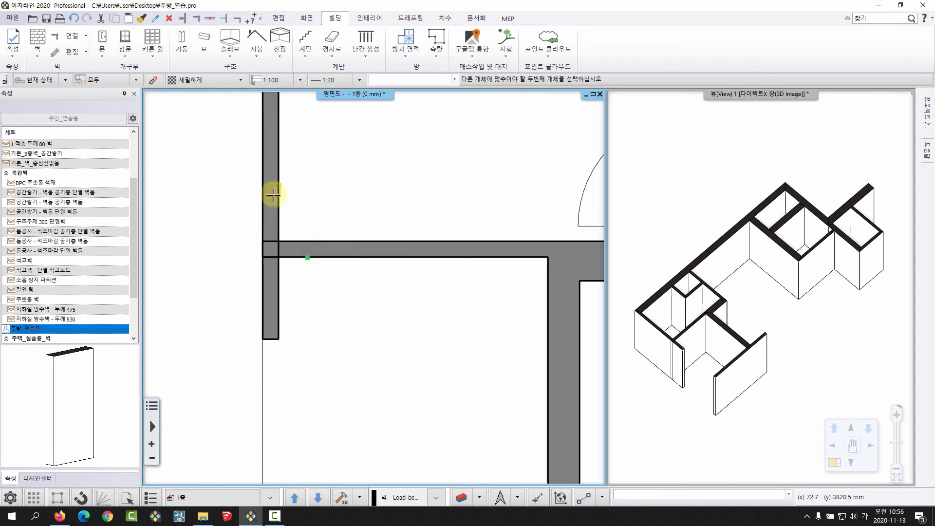
pyautogui.click(279, 284)
pyautogui.press('Escape')
# - Examine the wall joints in the plan around the left rooms, the double-door room and the small upper room
pyautogui.scroll(-5, 445, 309)
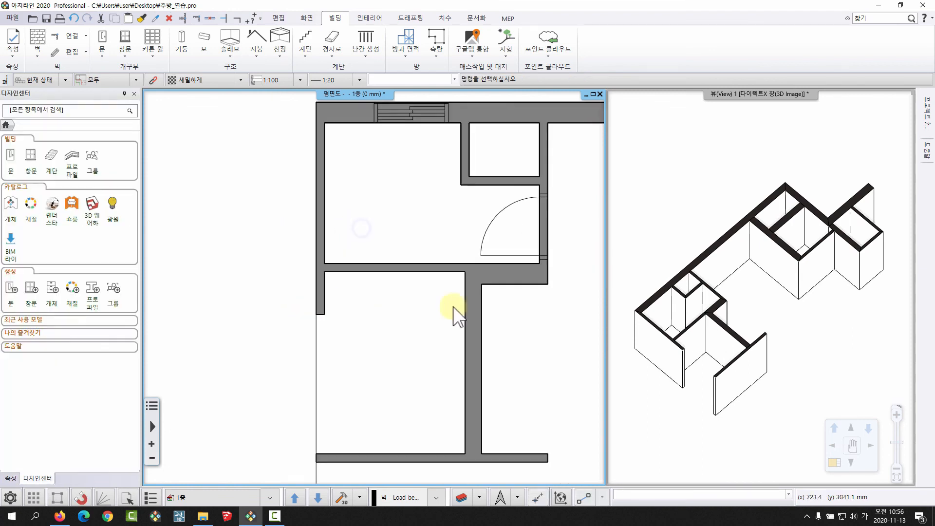
pyautogui.moveTo(378, 322); pyautogui.dragTo(356, 313, button='middle')
pyautogui.scroll(1, 465, 324)
pyautogui.moveTo(423, 311); pyautogui.dragTo(458, 297, button='middle')
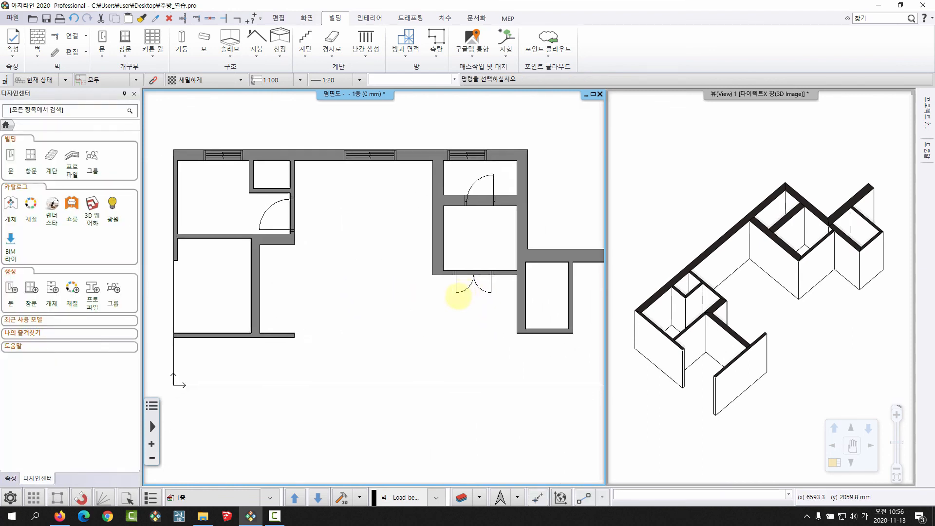
pyautogui.scroll(2, 422, 288)
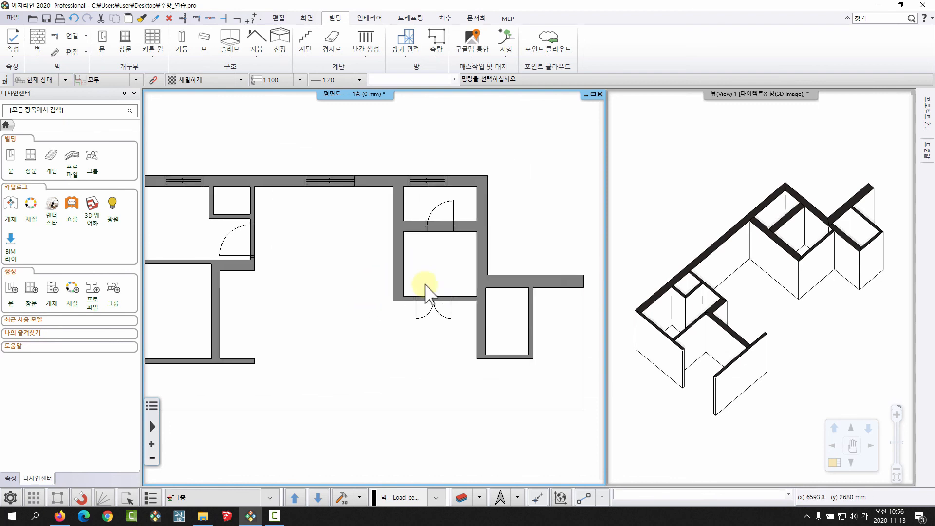
pyautogui.scroll(1, 470, 305)
pyautogui.scroll(2, 401, 309)
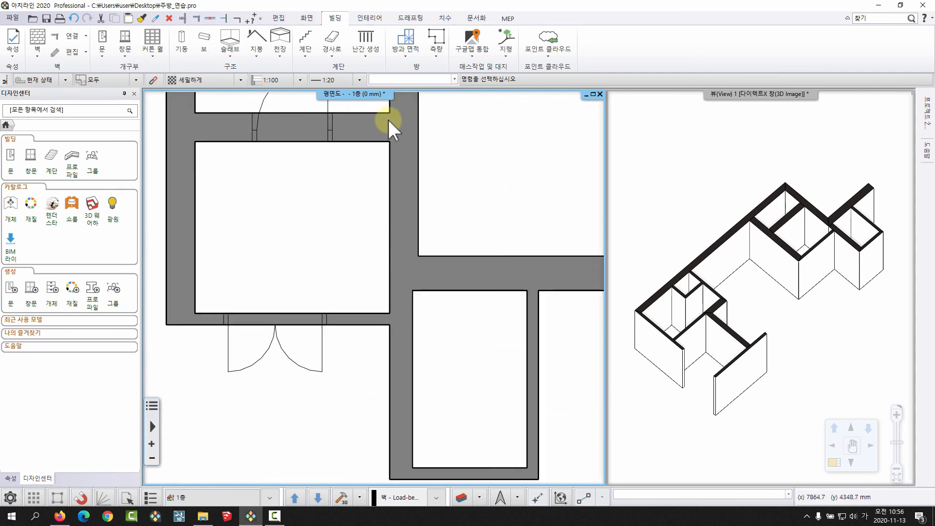
pyautogui.moveTo(239, 222); pyautogui.dragTo(529, 392, button='middle')
pyautogui.moveTo(251, 178); pyautogui.dragTo(547, 190, button='middle')
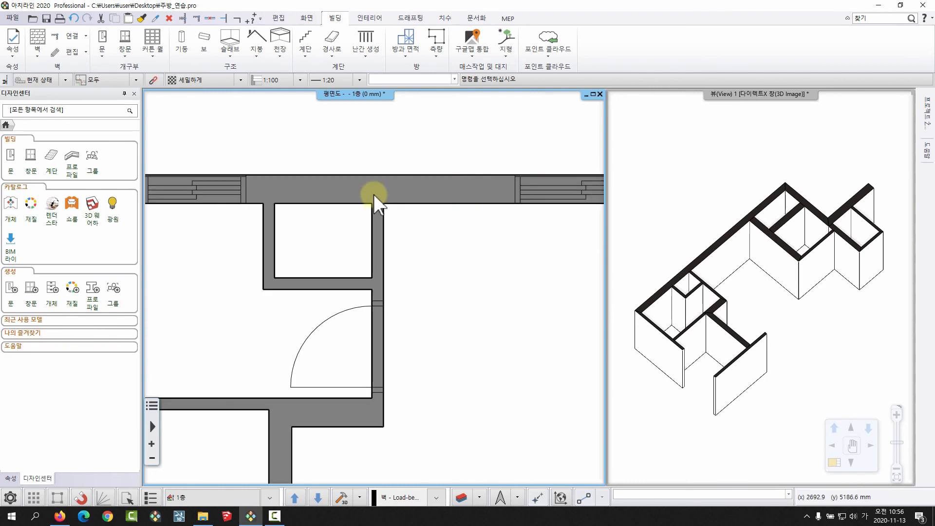
# - Examine the whole wall layout in the floor plan and from another angle in the 3D view
pyautogui.scroll(-2, 459, 335)
pyautogui.scroll(-1, 372, 282)
pyautogui.scroll(1, 428, 307)
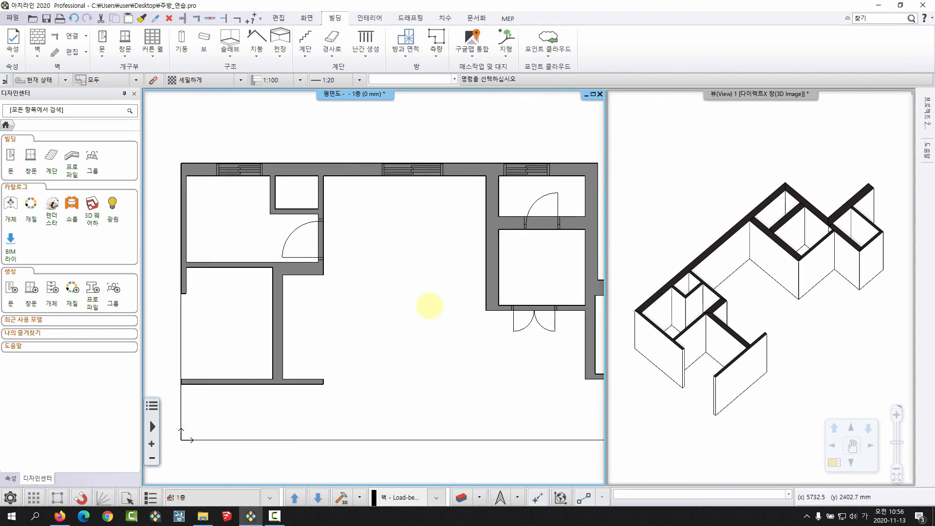
pyautogui.scroll(1, 428, 307)
pyautogui.moveTo(328, 252)
pyautogui.mouseDown(button='middle')
pyautogui.moveTo(337, 225)
pyautogui.moveTo(331, 239)
pyautogui.mouseUp(button='middle')
pyautogui.scroll(-1, 344, 238)
pyautogui.moveTo(788, 319)
pyautogui.mouseDown()
pyautogui.moveTo(790, 328)
pyautogui.moveTo(764, 305)
pyautogui.moveTo(787, 316)
pyautogui.moveTo(776, 305)
pyautogui.mouseUp()
pyautogui.click(397, 271)
pyautogui.scroll(-1, 402, 289)
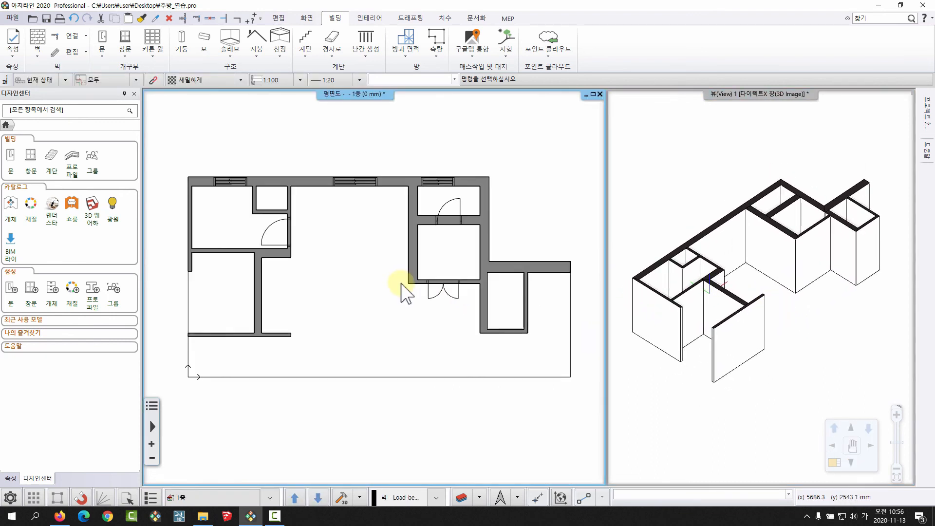